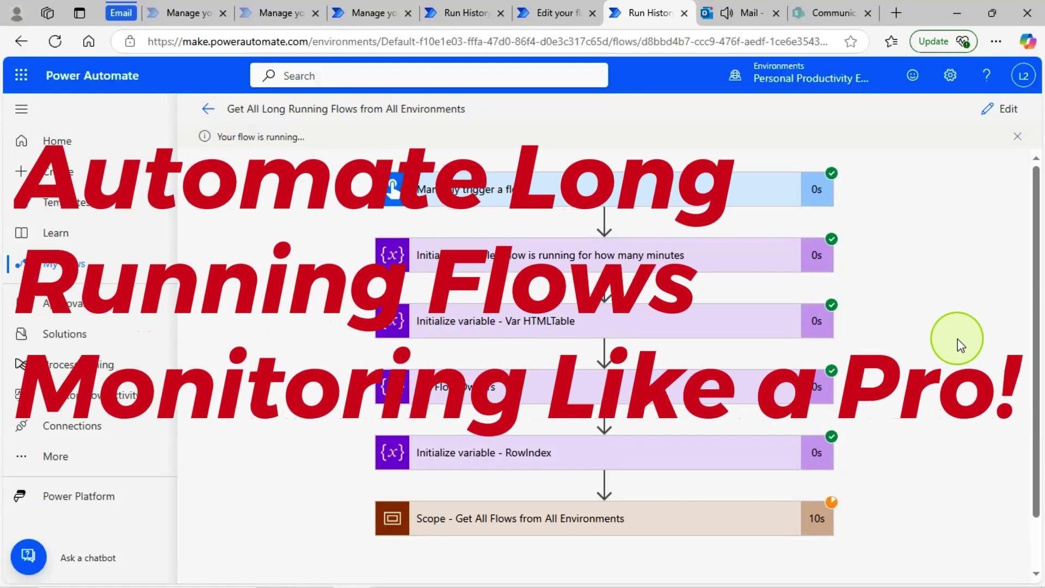
Review the sample and reporting flows in Power Automate and the running flows report e-mail in Outlook.
{"action": "left_click", "coordinate": [739, 13]}
{"action": "left_click", "coordinate": [310, 229]}
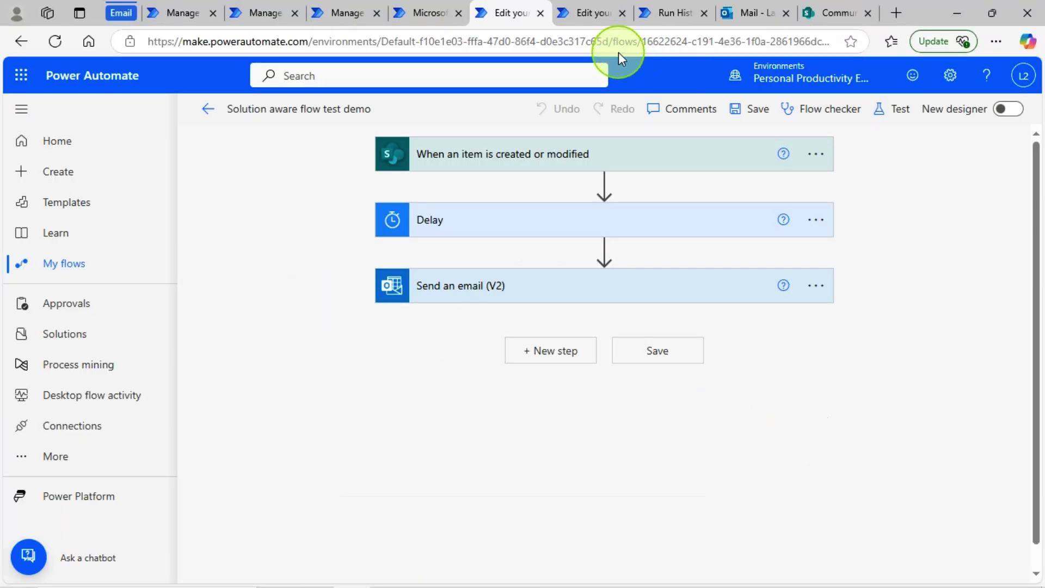
{"action": "left_click", "coordinate": [596, 15]}
{"action": "left_click", "coordinate": [667, 15]}
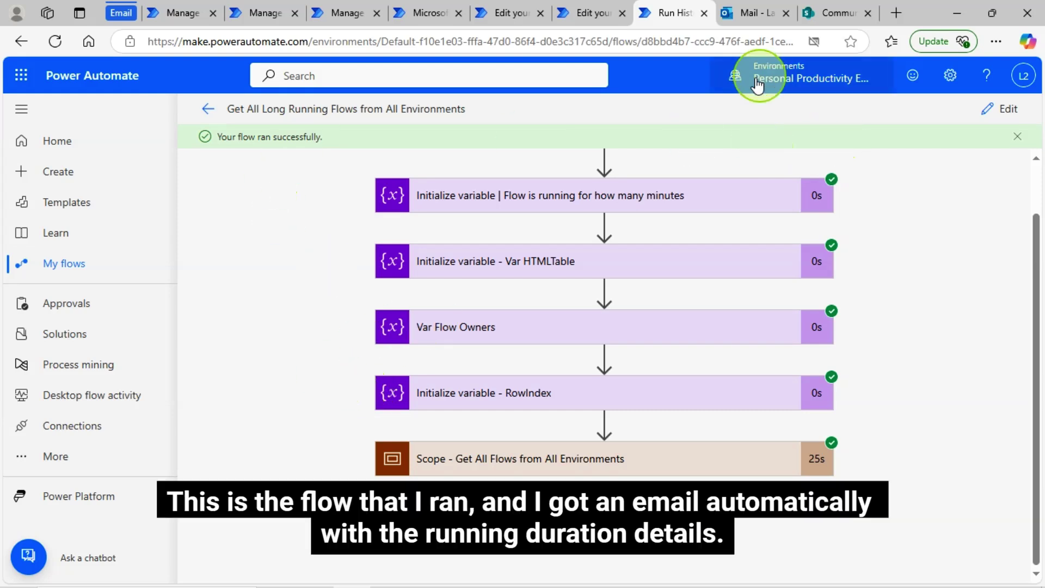
{"action": "left_click", "coordinate": [741, 12]}
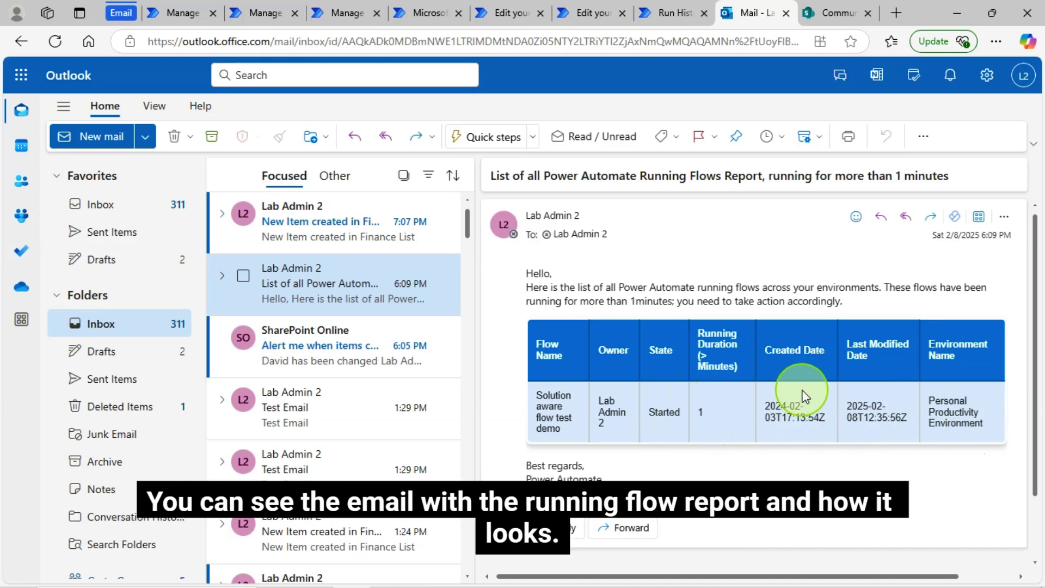
Open the Get All Long Running Flows from All Environments flow in Power Automate for editing and set varIntFlowIsRunningHowManyMinutes to 60.
{"action": "left_click", "coordinate": [674, 15]}
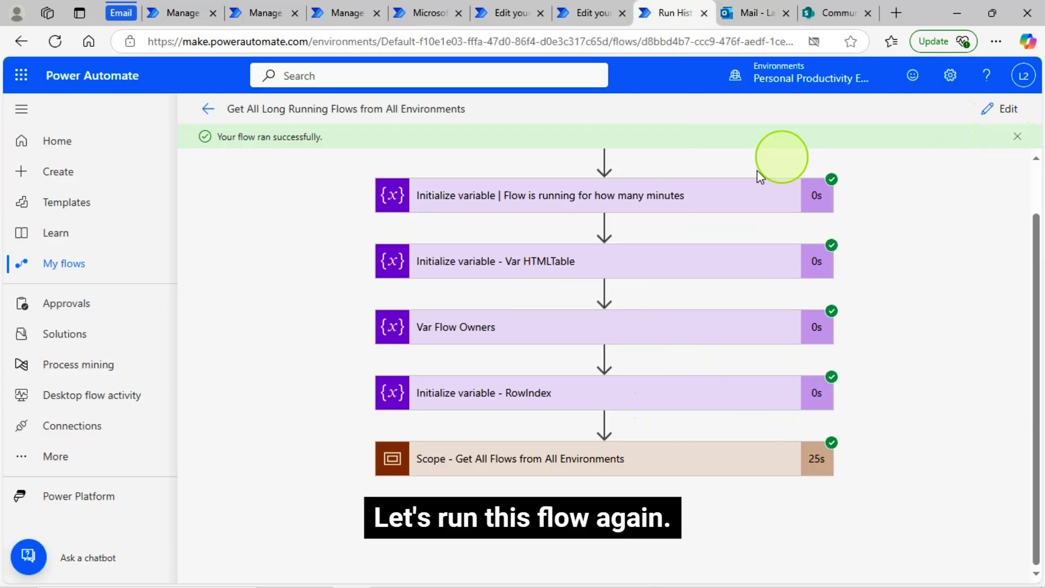
{"action": "left_click", "coordinate": [1006, 111]}
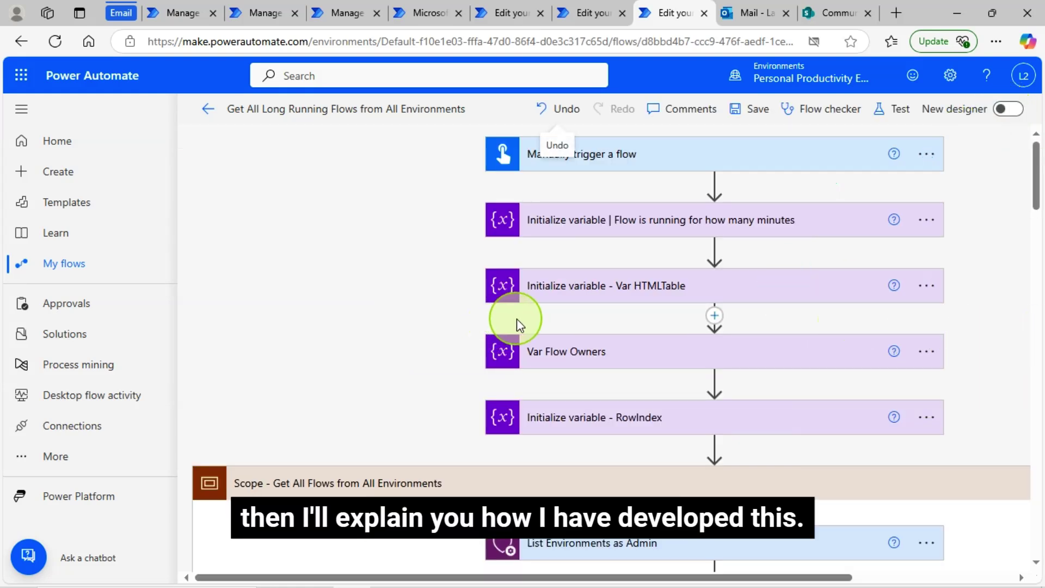
{"action": "left_click", "coordinate": [626, 220]}
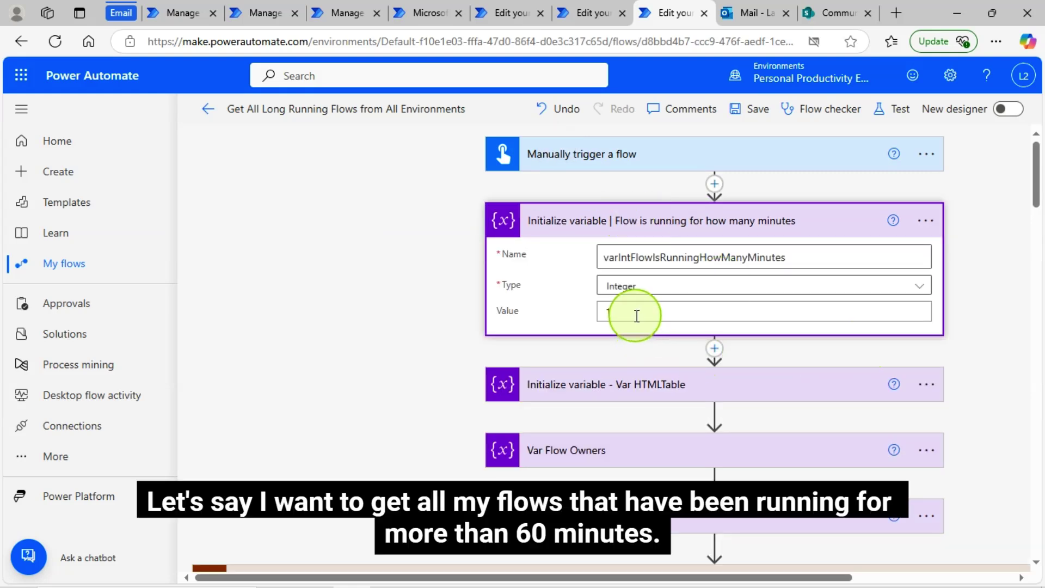
{"action": "left_click", "coordinate": [631, 311]}
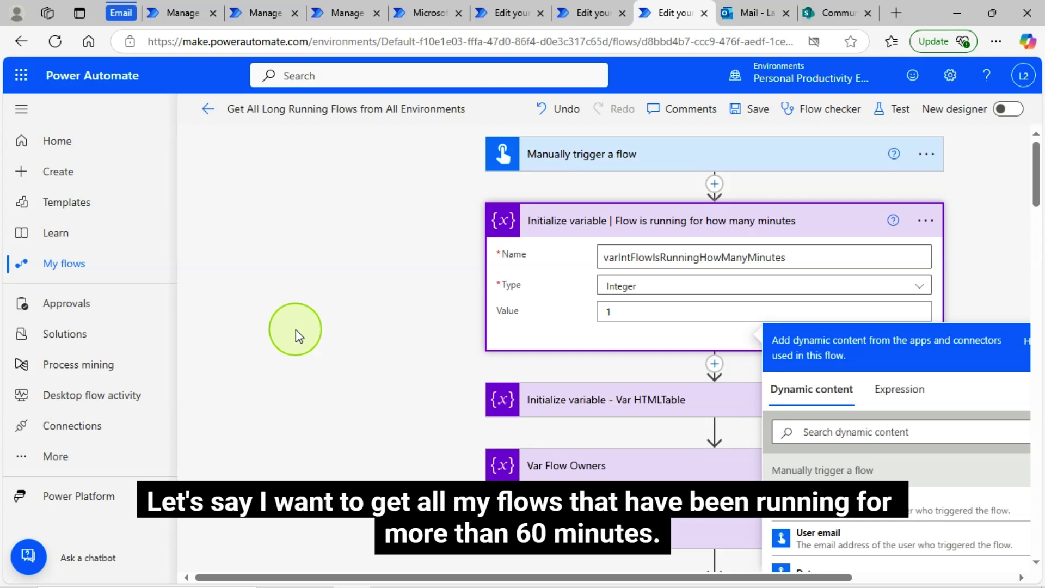
{"action": "key", "text": "BackSpace"}
{"action": "type", "text": "60"}
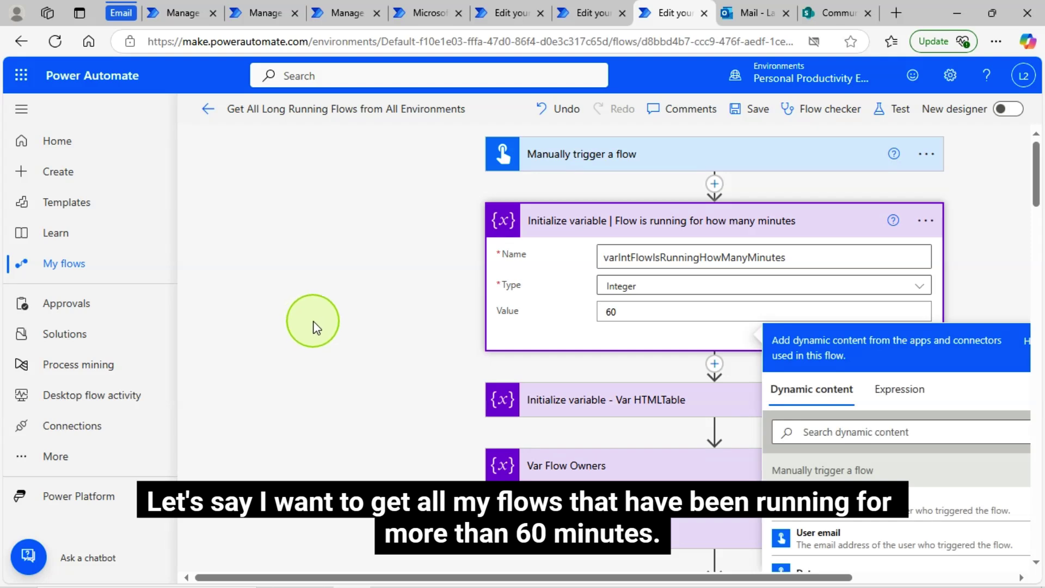
{"action": "left_click", "coordinate": [403, 354]}
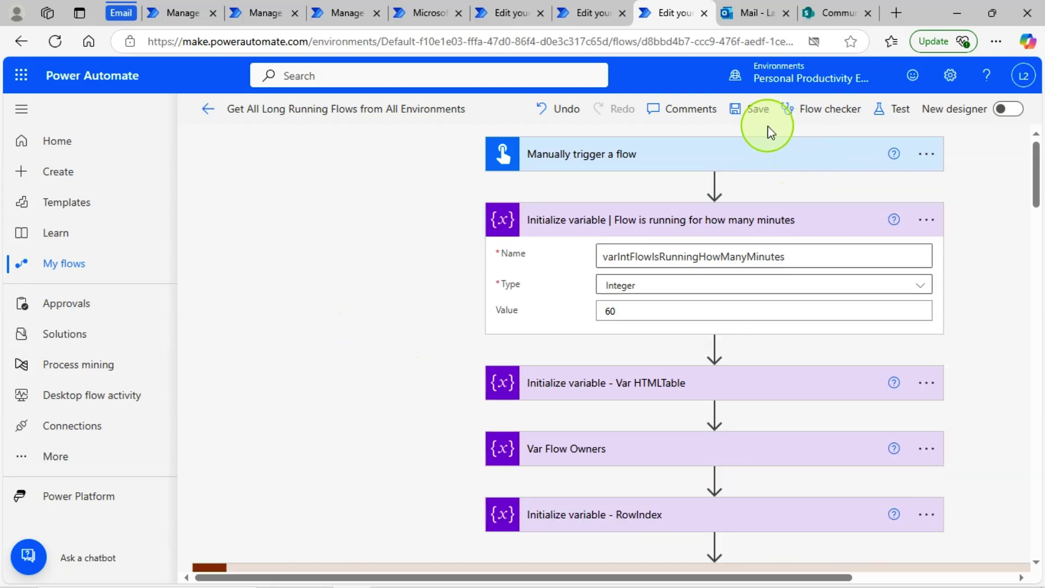
Save the Get All Long Running Flows from All Environments flow and run it as a manual test.
{"action": "left_click", "coordinate": [757, 110]}
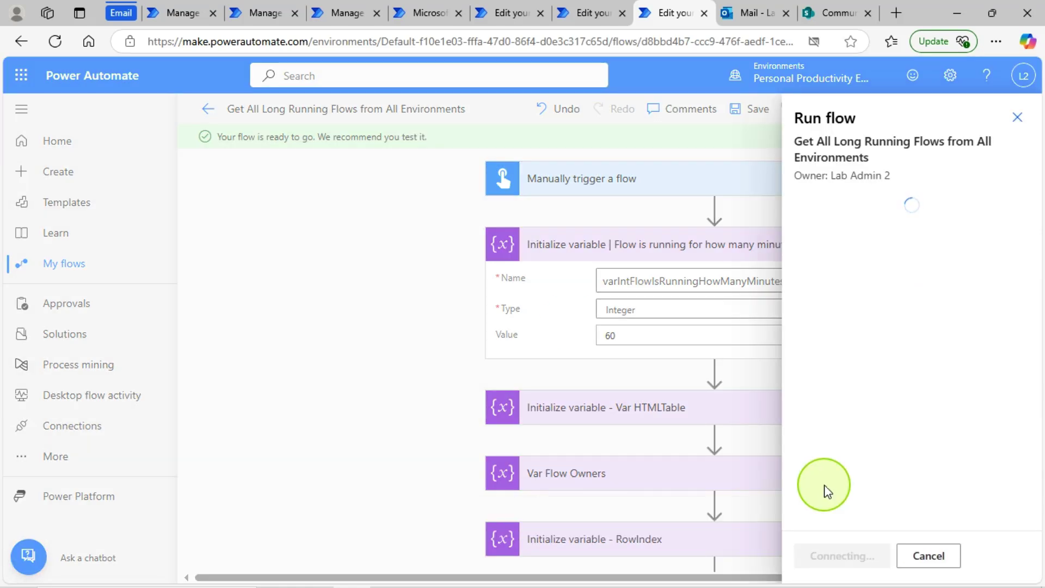
{"action": "left_click", "coordinate": [838, 556]}
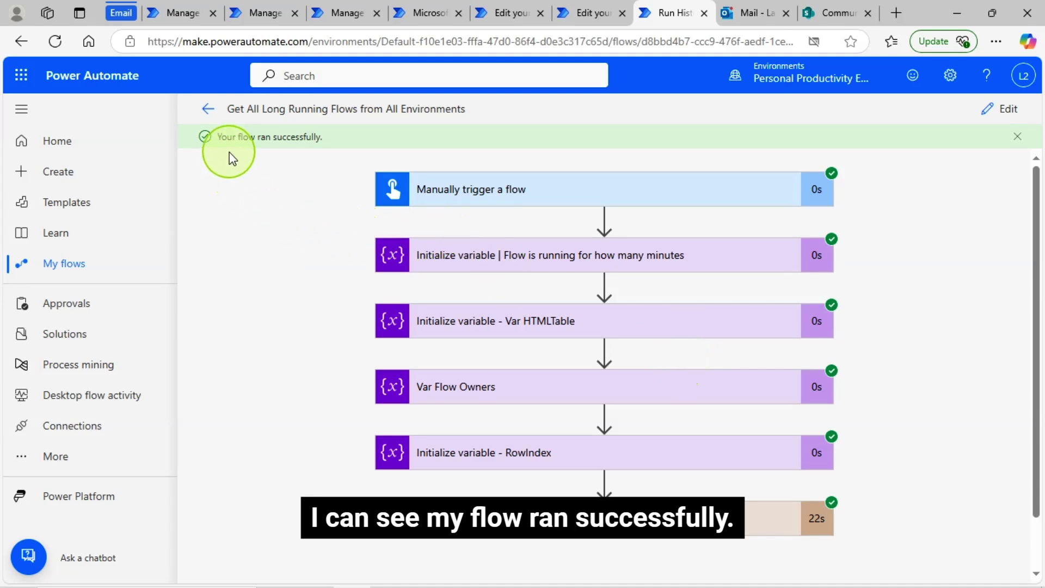
Open the newest running flows report e-mail in Outlook and compare it with the Solution aware flow test demo run history.
{"action": "left_click", "coordinate": [752, 12]}
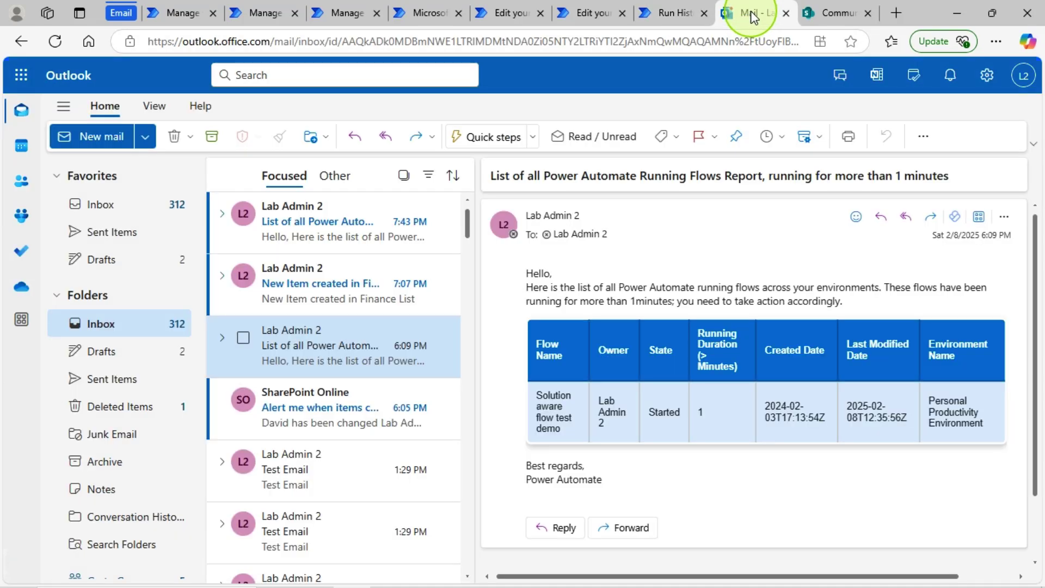
{"action": "left_click", "coordinate": [316, 229]}
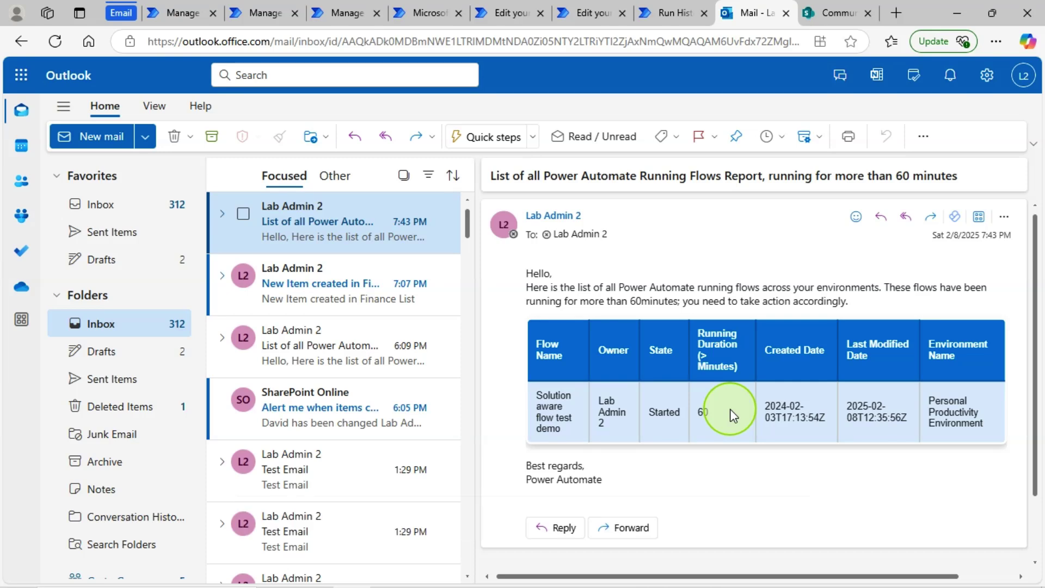
{"action": "left_click", "coordinate": [430, 12]}
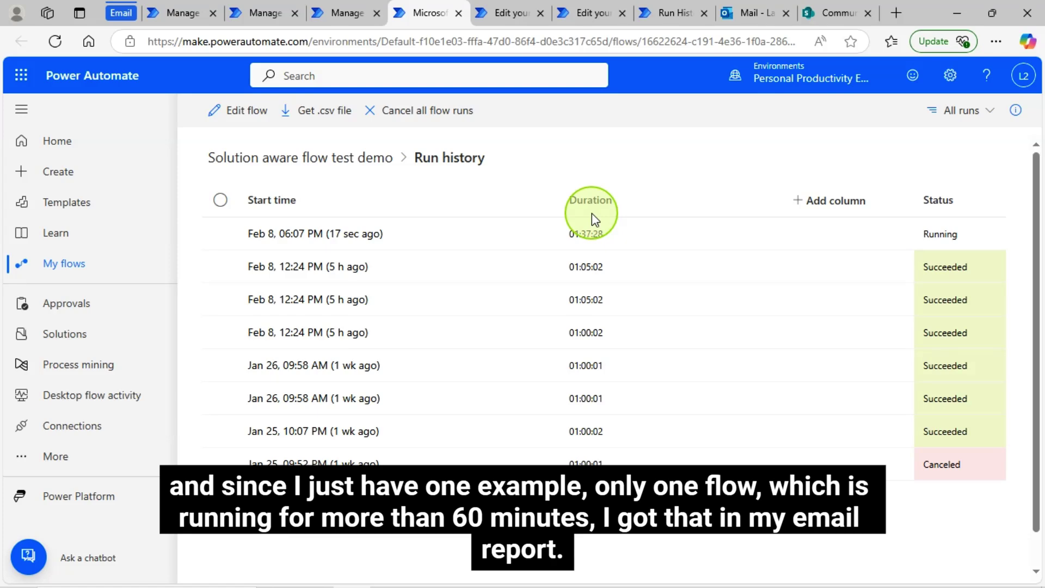
{"action": "key", "text": "ctrl+8"}
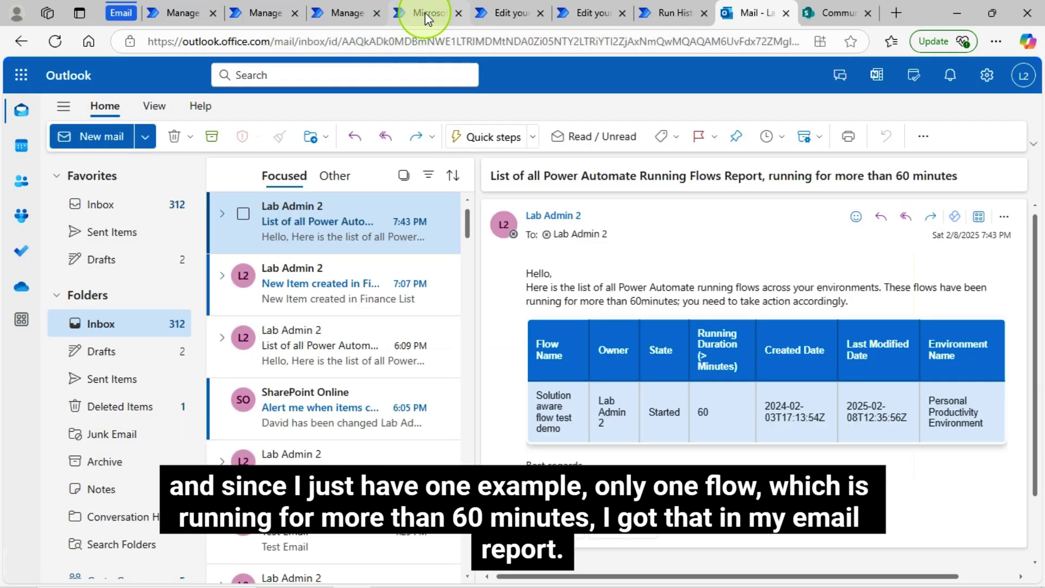
Check the sample flows' run histories in Power Automate, and examine the Delay action's count and unit options in Solution aware flow test demo.
{"action": "left_click", "coordinate": [348, 13]}
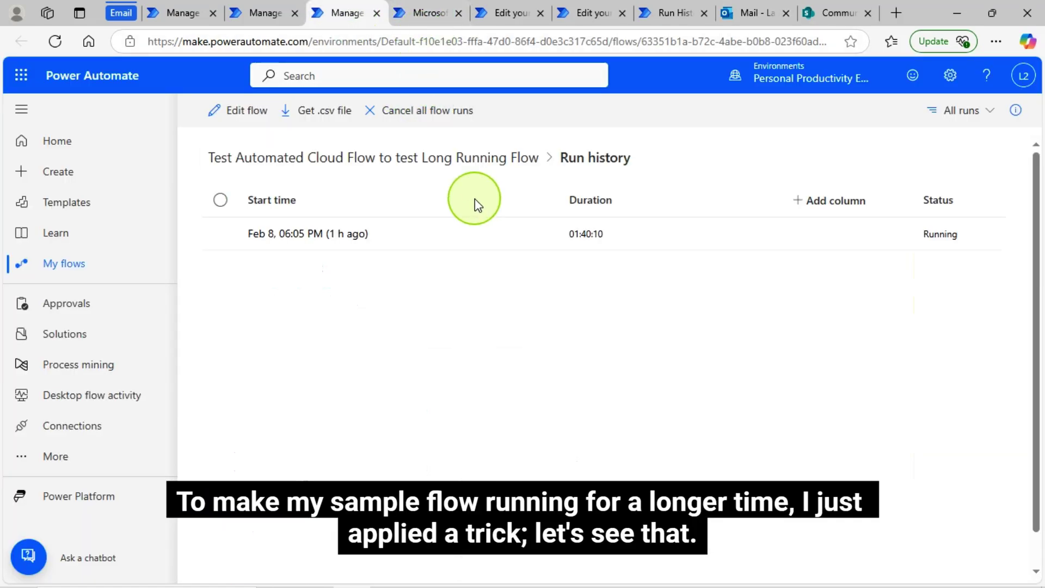
{"action": "left_click", "coordinate": [421, 21]}
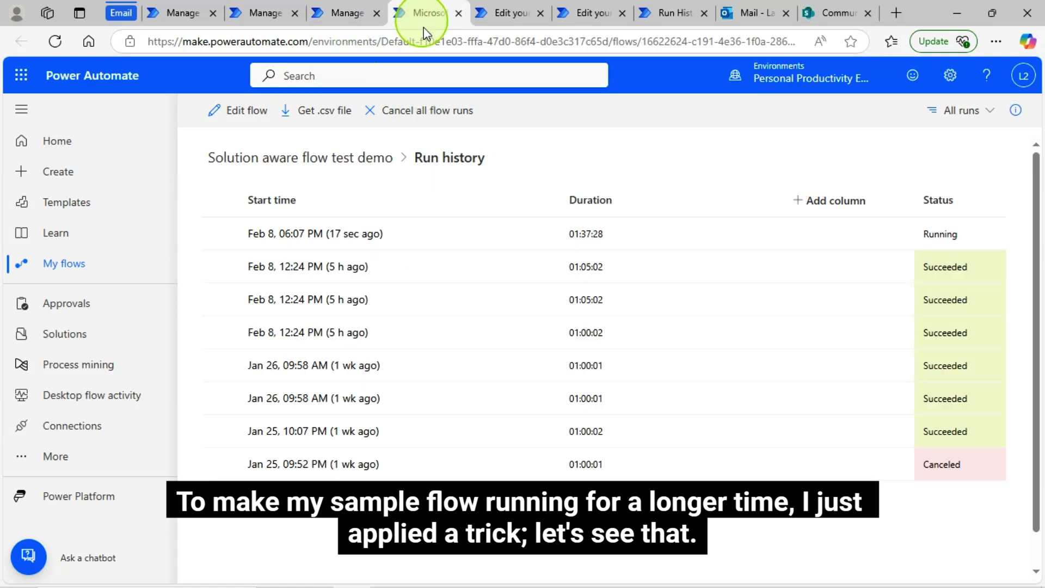
{"action": "left_click", "coordinate": [507, 13]}
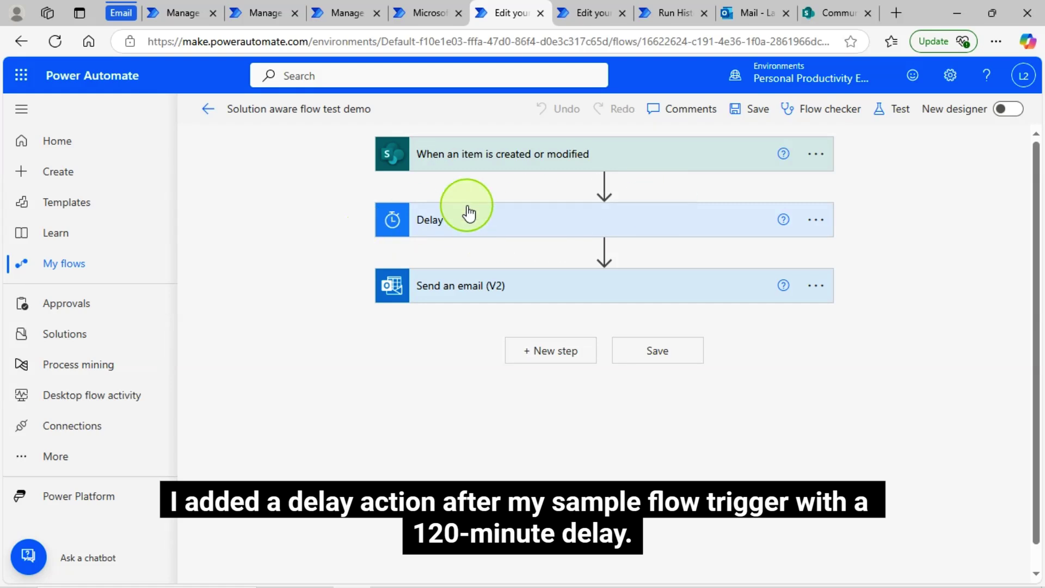
{"action": "left_click", "coordinate": [497, 220]}
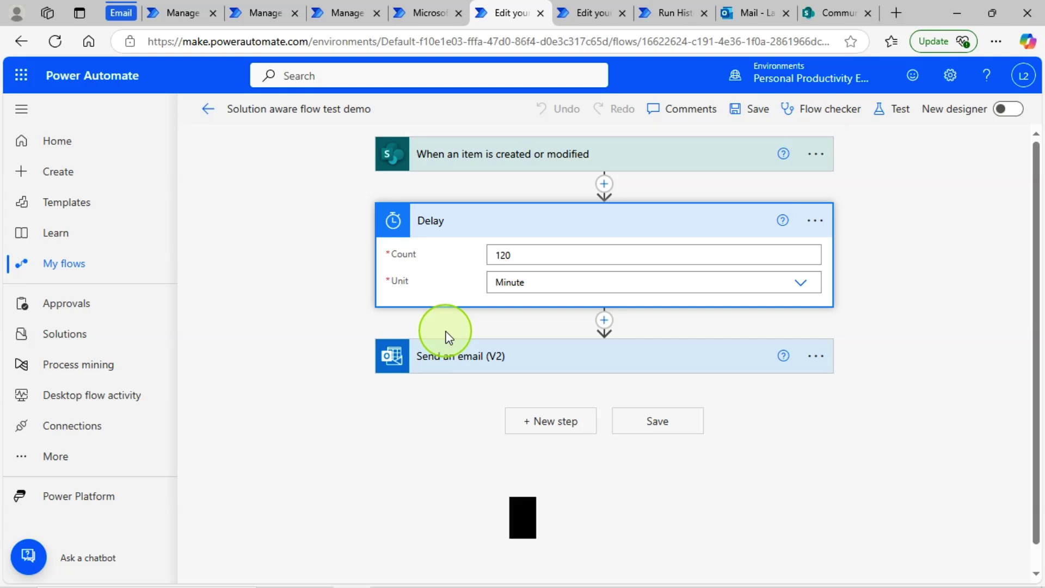
{"action": "left_click", "coordinate": [803, 287]}
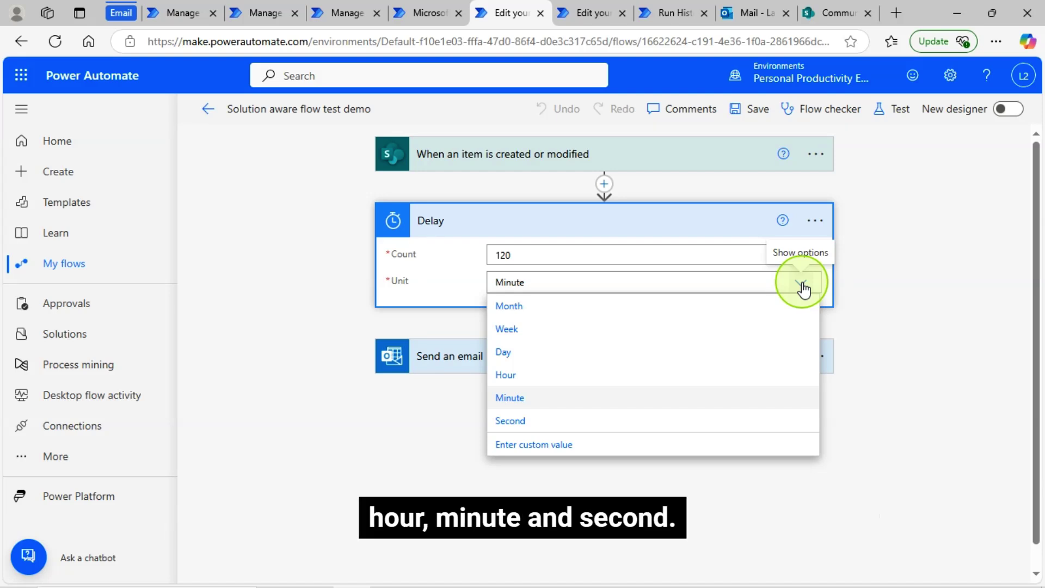
{"action": "left_click", "coordinate": [910, 268]}
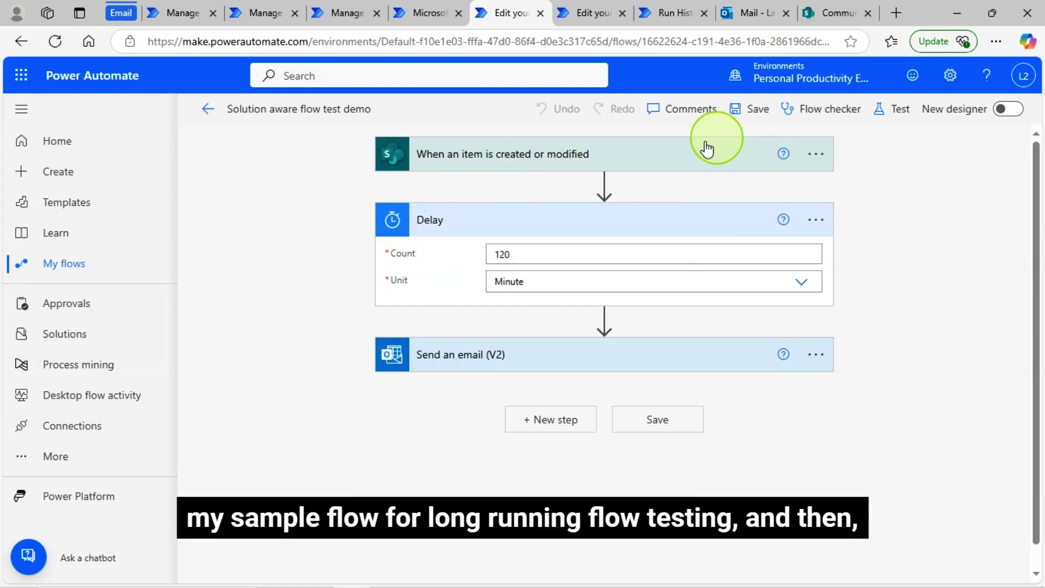
Recheck the report e-mail in Outlook, and reopen the long-running flows report flow for editing to review its running-minutes variable.
{"action": "left_click", "coordinate": [759, 12]}
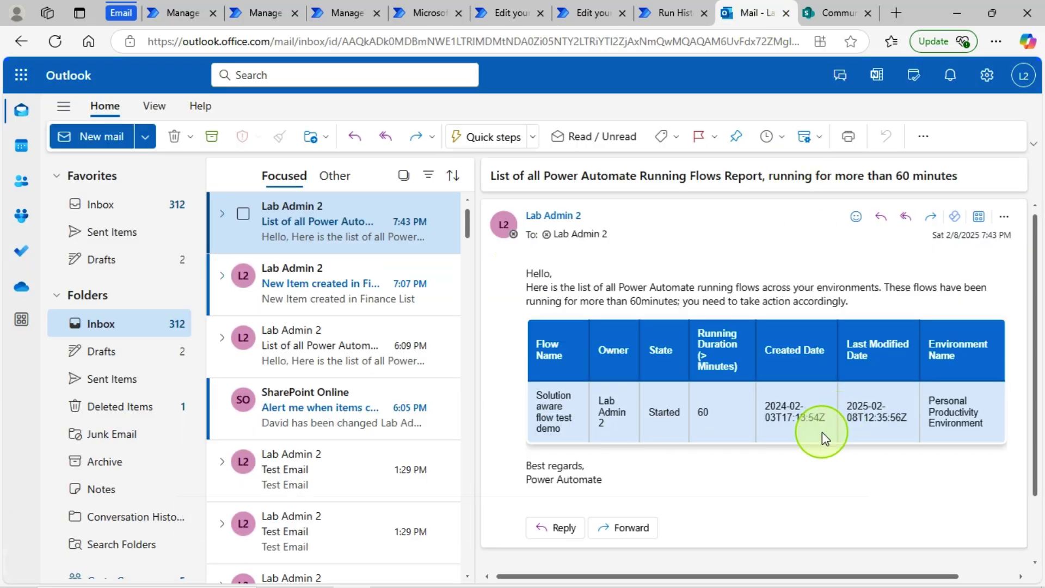
{"action": "left_click", "coordinate": [677, 12]}
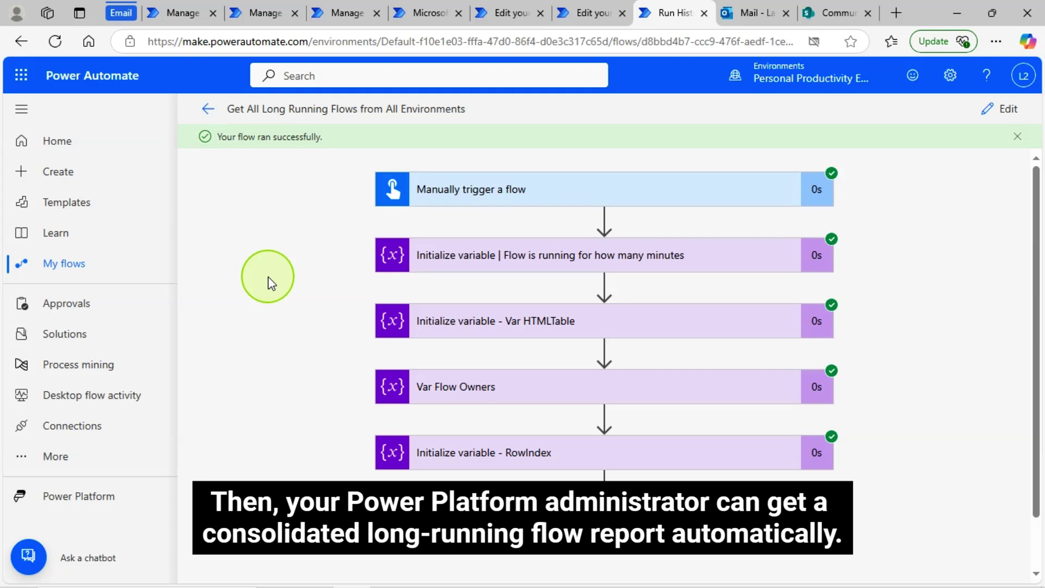
{"action": "scroll", "coordinate": [601, 420], "scroll_direction": "down", "scroll_amount": 1}
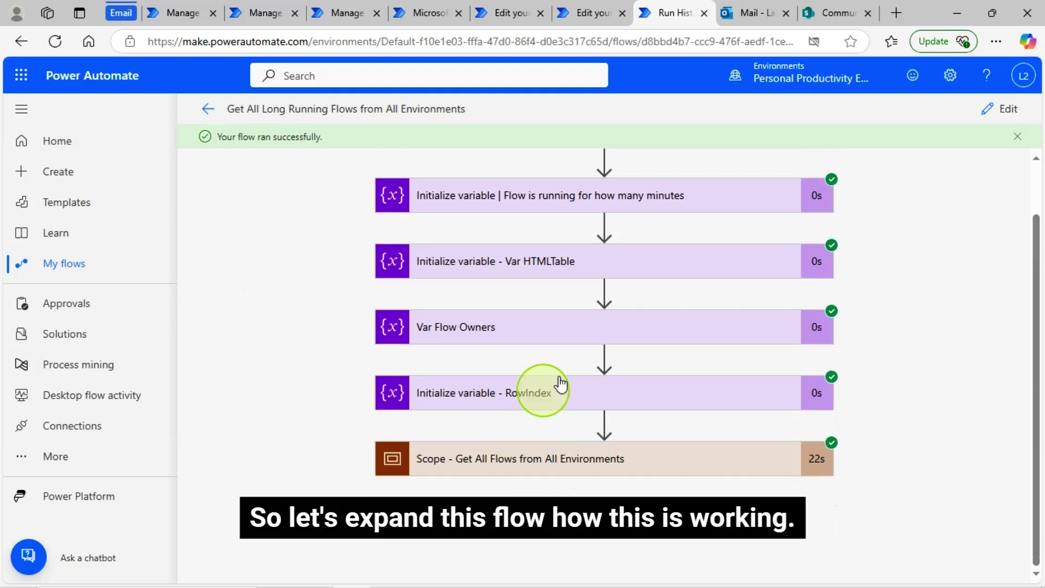
{"action": "scroll", "coordinate": [653, 392], "scroll_direction": "up", "scroll_amount": 1}
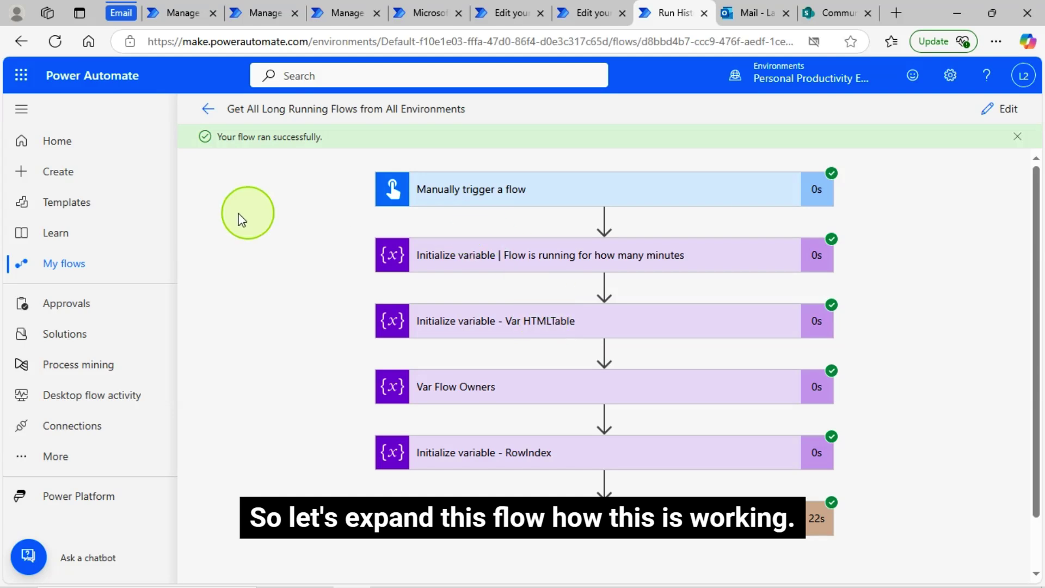
{"action": "left_click", "coordinate": [1000, 109]}
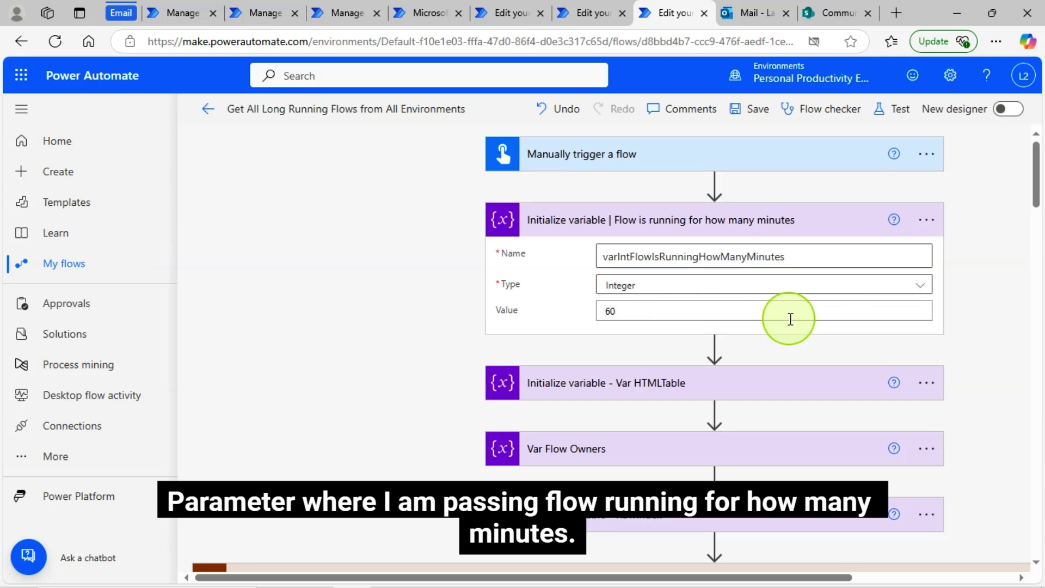
{"action": "left_click", "coordinate": [663, 311]}
{"action": "left_click", "coordinate": [346, 319]}
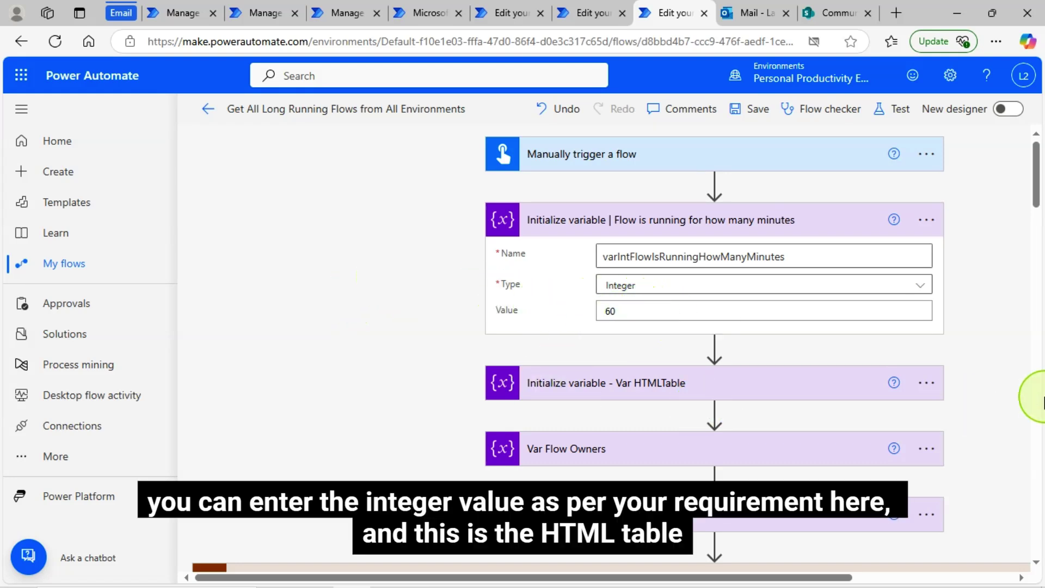
Expand the Var HTMLTable variable initialization and compare its table header markup with the report e-mail in Outlook.
{"action": "left_click", "coordinate": [626, 384]}
{"action": "scroll", "coordinate": [612, 389], "scroll_direction": "down", "scroll_amount": 3}
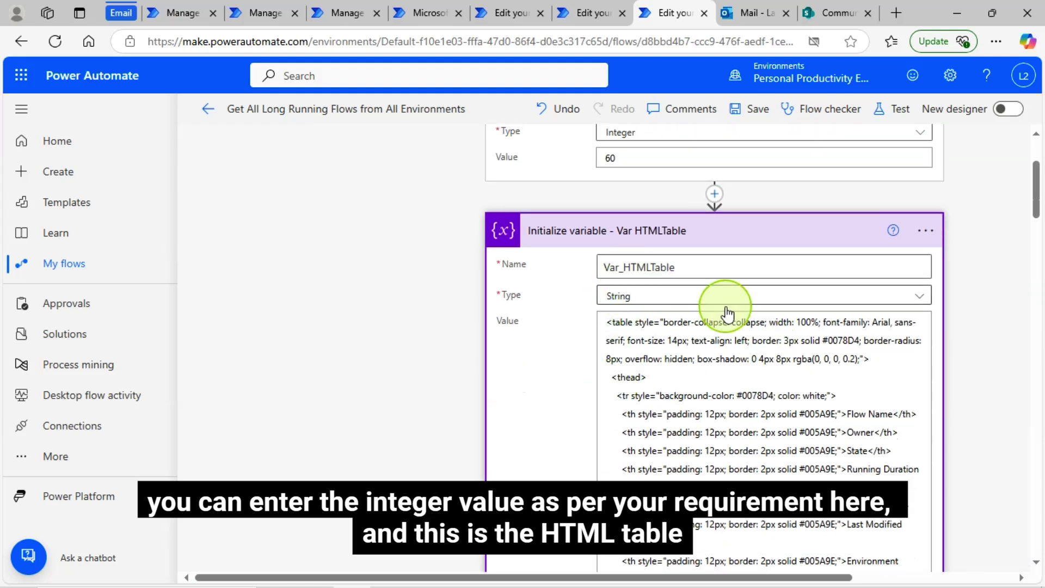
{"action": "scroll", "coordinate": [734, 368], "scroll_direction": "down", "scroll_amount": 3}
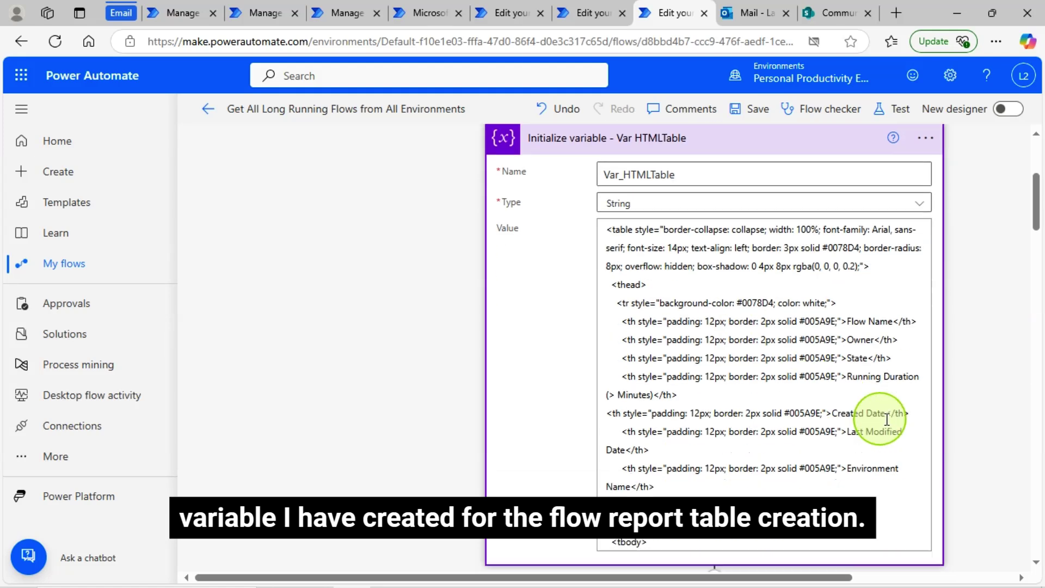
{"action": "left_click", "coordinate": [747, 13]}
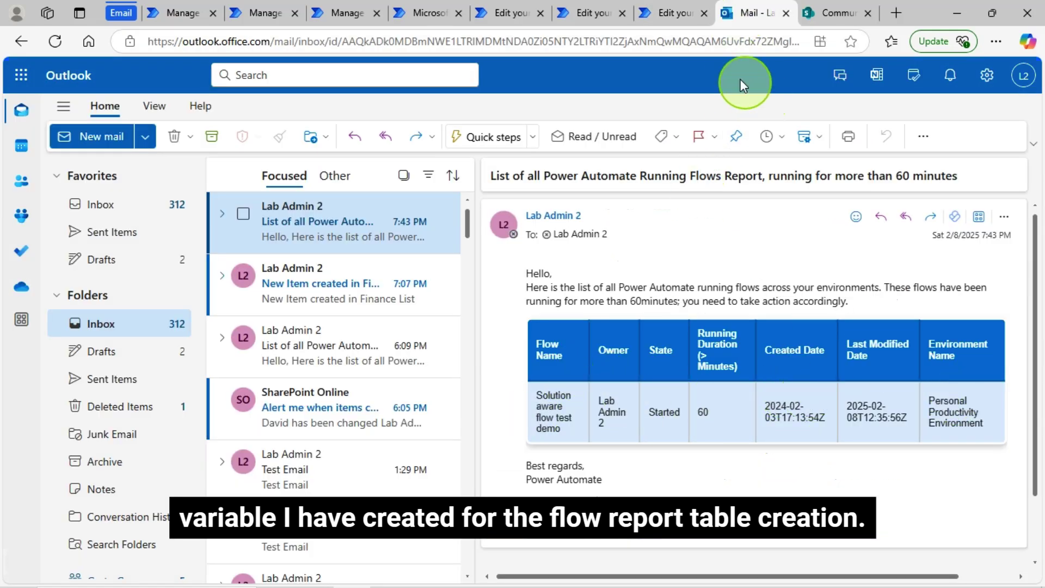
{"action": "left_click", "coordinate": [673, 12]}
{"action": "scroll", "coordinate": [972, 432], "scroll_direction": "down", "scroll_amount": 3}
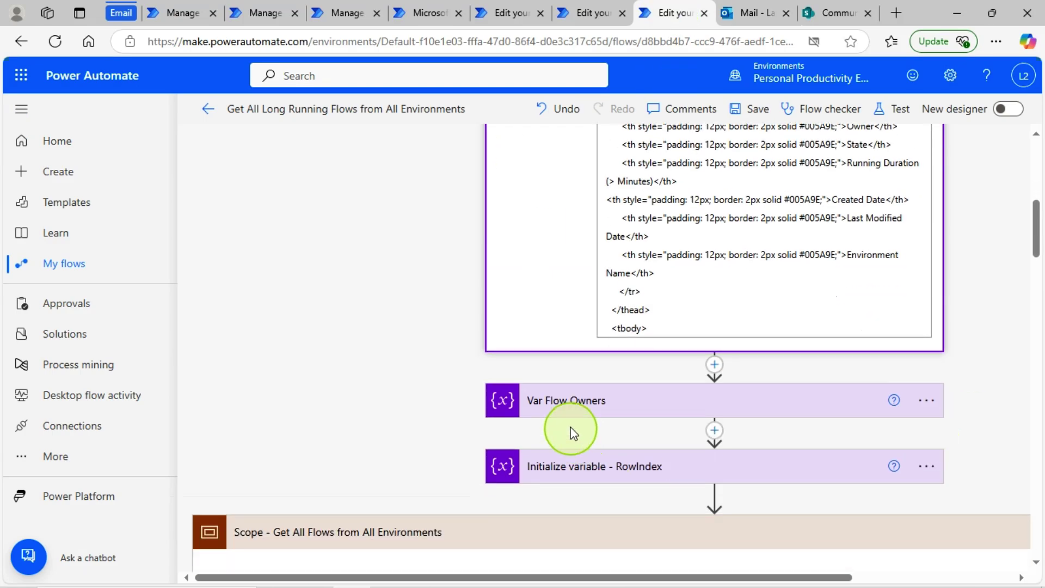
Expand the Var Flow Owners and RowIndex variable initializations to examine their settings.
{"action": "left_click", "coordinate": [568, 403]}
{"action": "scroll", "coordinate": [690, 436], "scroll_direction": "down", "scroll_amount": 4}
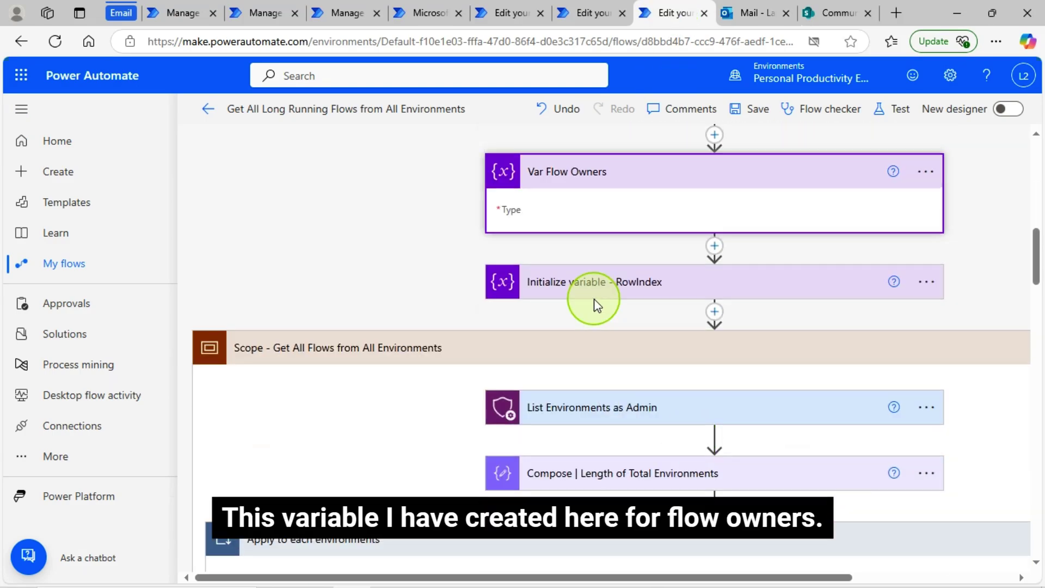
{"action": "scroll", "coordinate": [614, 308], "scroll_direction": "up", "scroll_amount": 2}
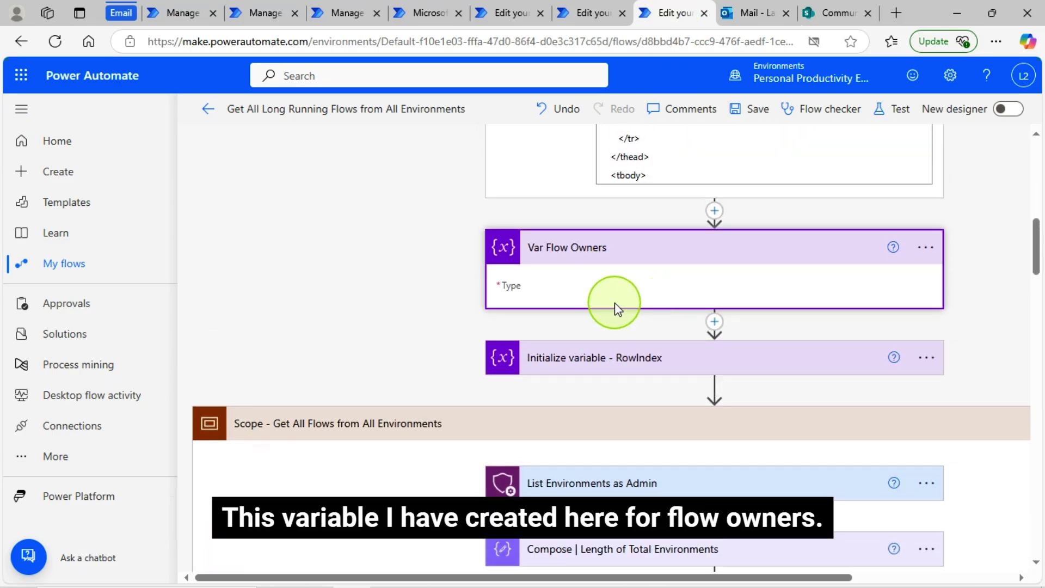
{"action": "left_click", "coordinate": [616, 251]}
{"action": "left_click", "coordinate": [614, 252]}
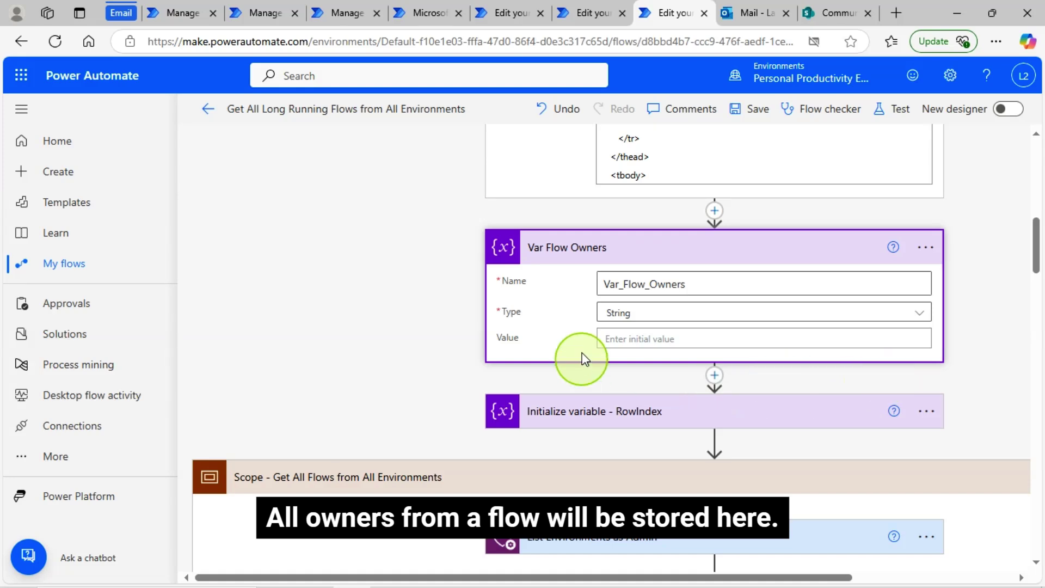
{"action": "left_click", "coordinate": [608, 414]}
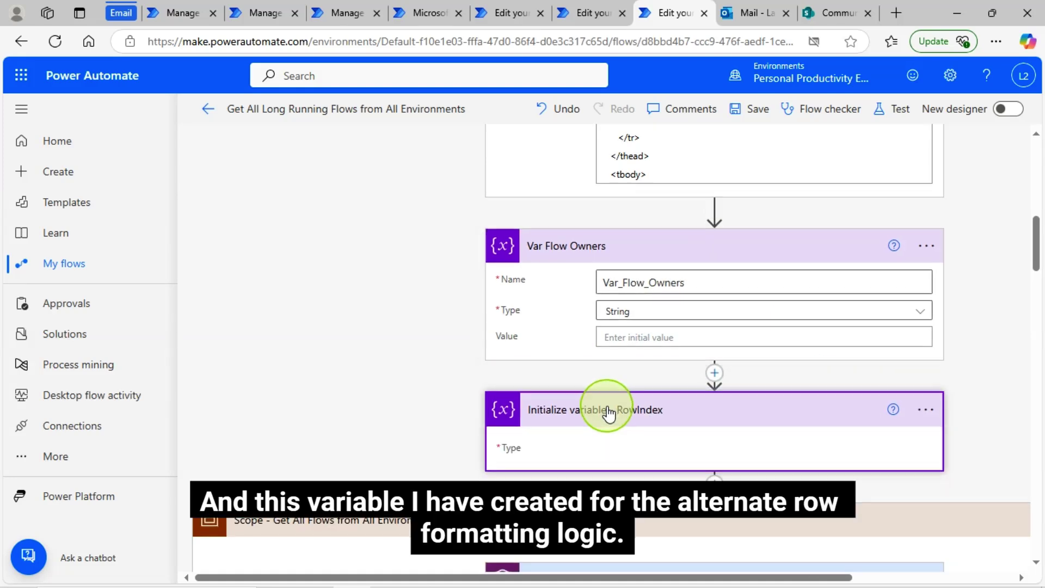
Expand the RowIndex variable initialization to examine its settings, and check the table's row formatting in the Outlook report e-mail.
{"action": "scroll", "coordinate": [607, 411], "scroll_direction": "down", "scroll_amount": 4}
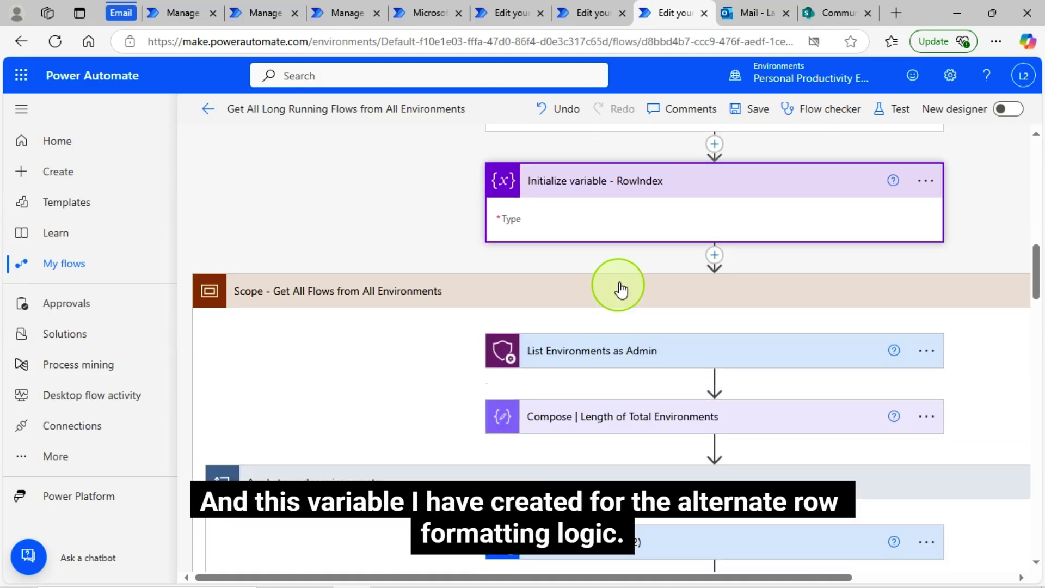
{"action": "left_click", "coordinate": [624, 188]}
{"action": "left_click", "coordinate": [625, 190]}
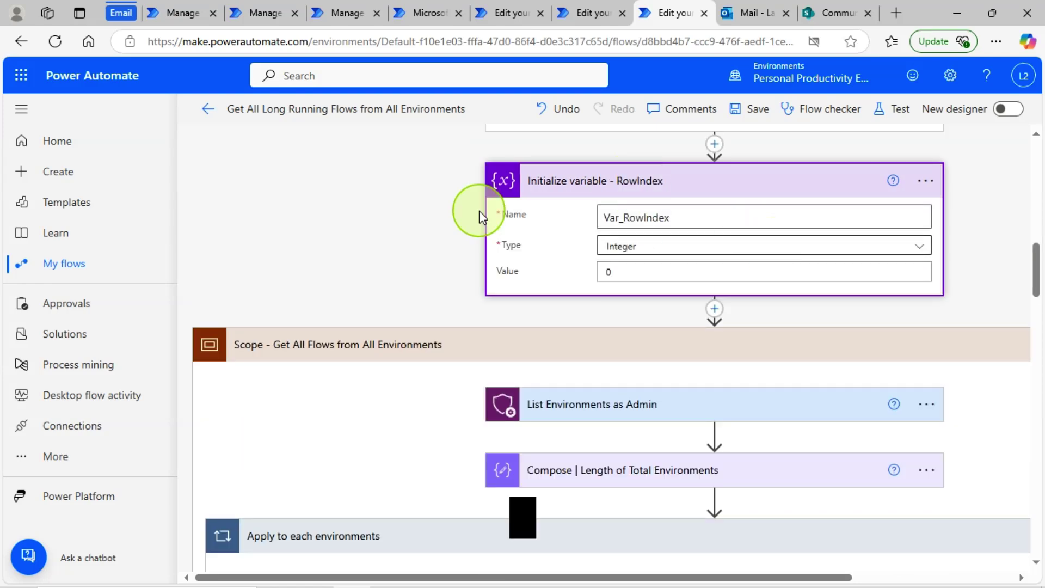
{"action": "left_click", "coordinate": [745, 20]}
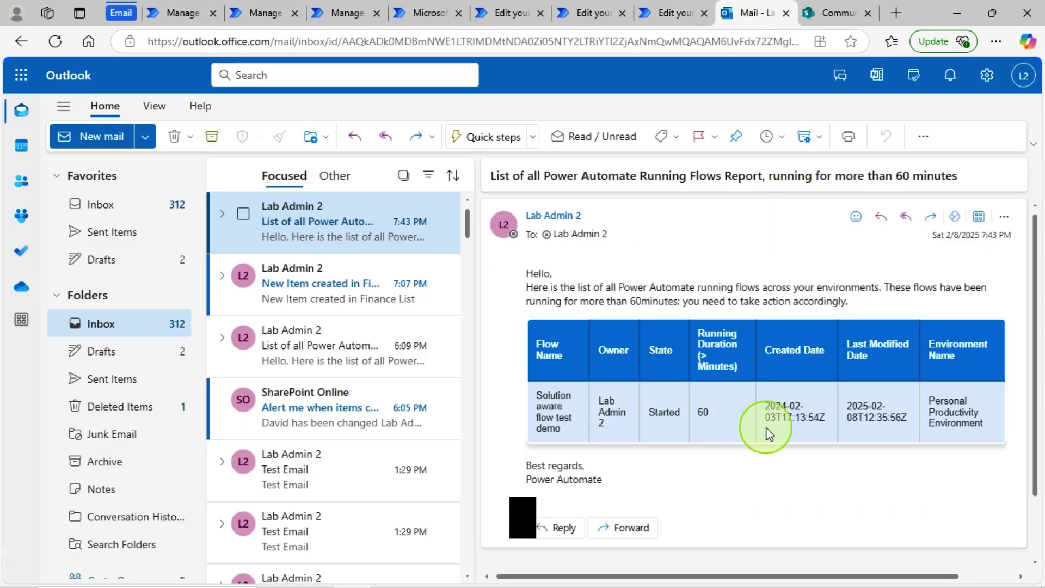
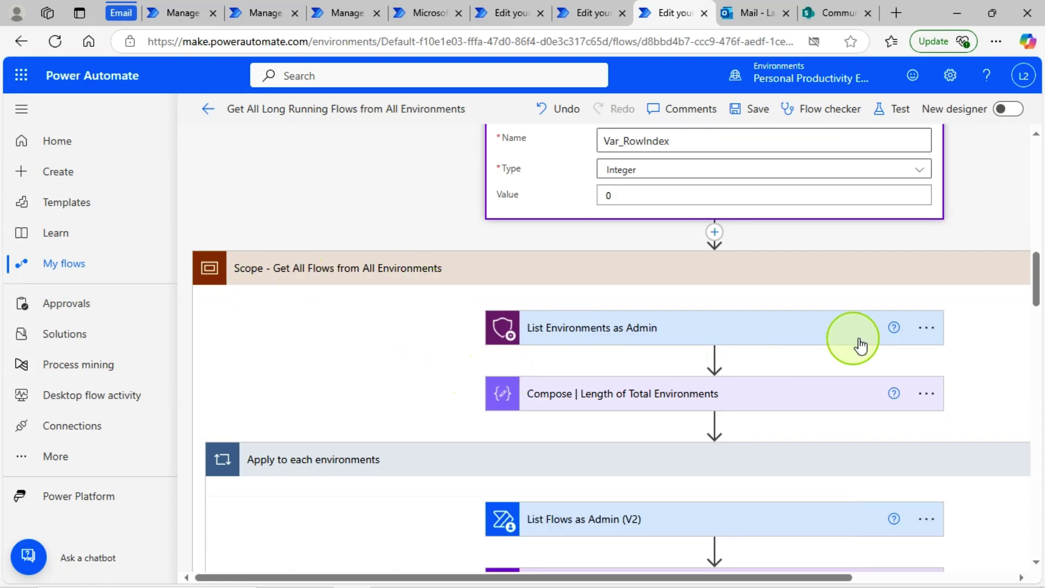
Back in the Power Automate flow, expand List Environments as Admin and Compose | Length of Total Environments to examine their settings and length expression.
{"action": "scroll", "coordinate": [639, 384], "scroll_direction": "down", "scroll_amount": 2}
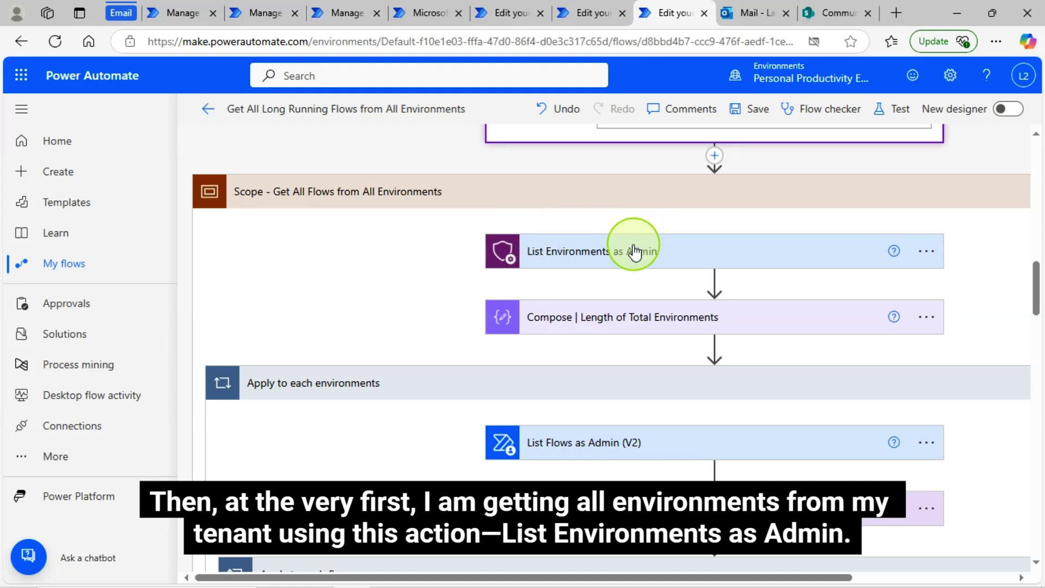
{"action": "left_click", "coordinate": [616, 252]}
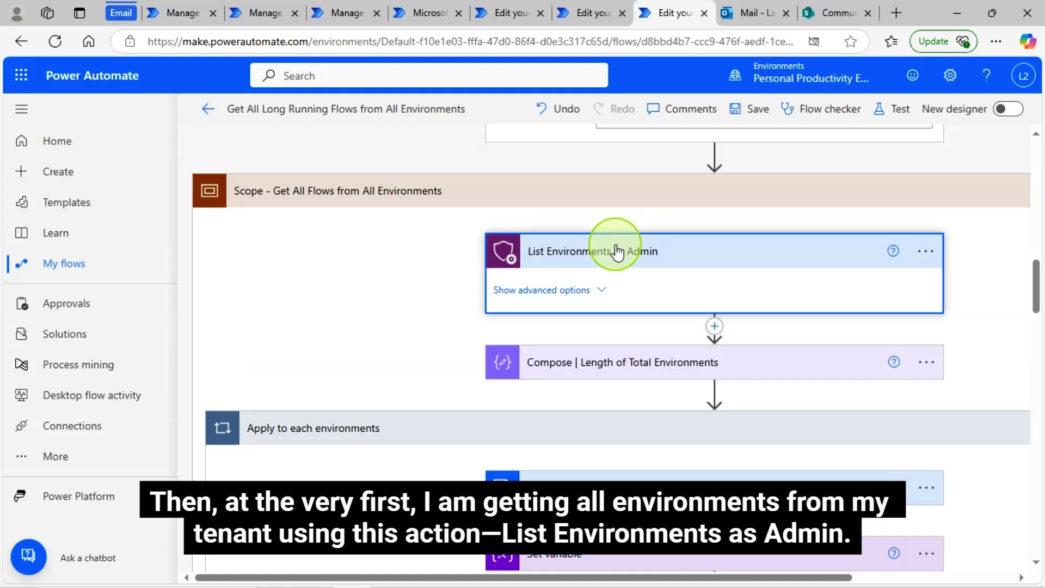
{"action": "left_click", "coordinate": [653, 251]}
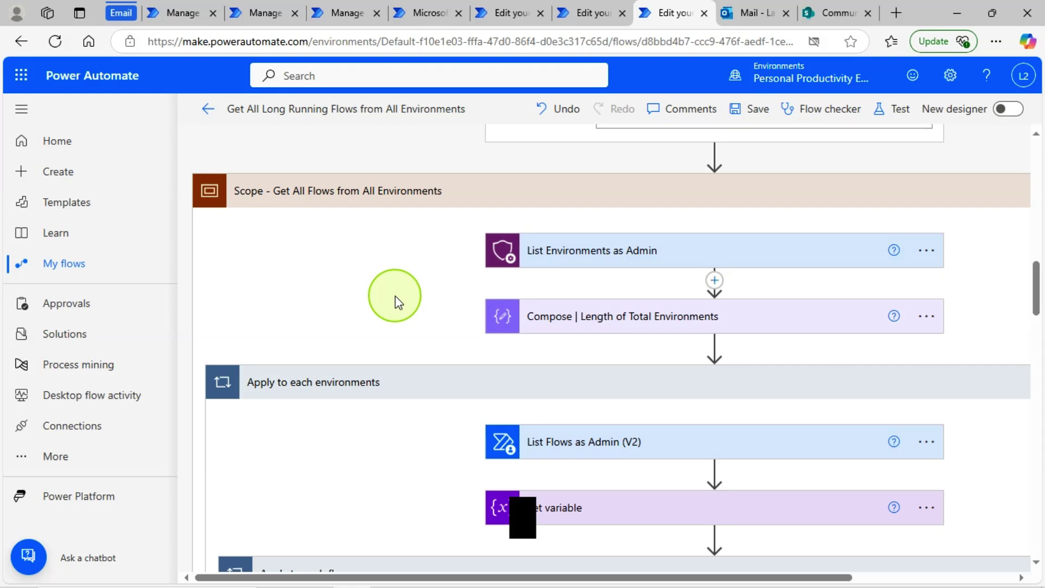
{"action": "left_click", "coordinate": [573, 256]}
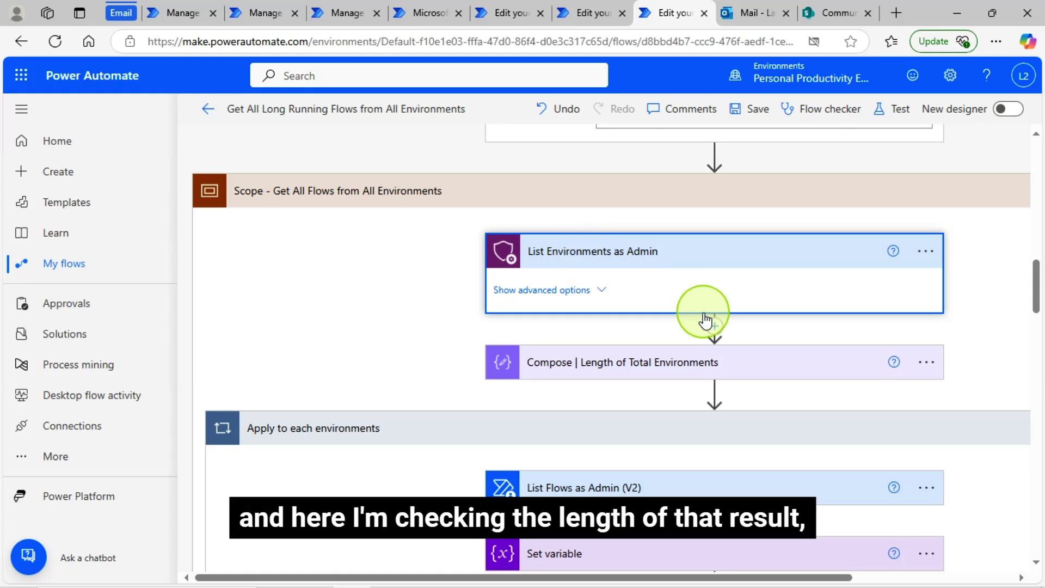
{"action": "left_click", "coordinate": [599, 322]}
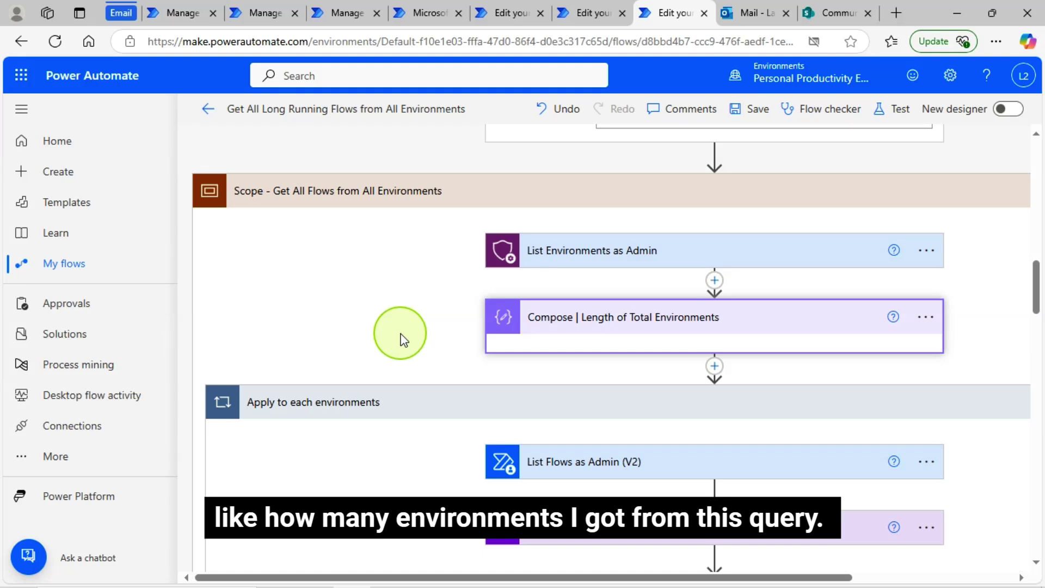
{"action": "left_click", "coordinate": [632, 323]}
{"action": "left_click", "coordinate": [633, 322]}
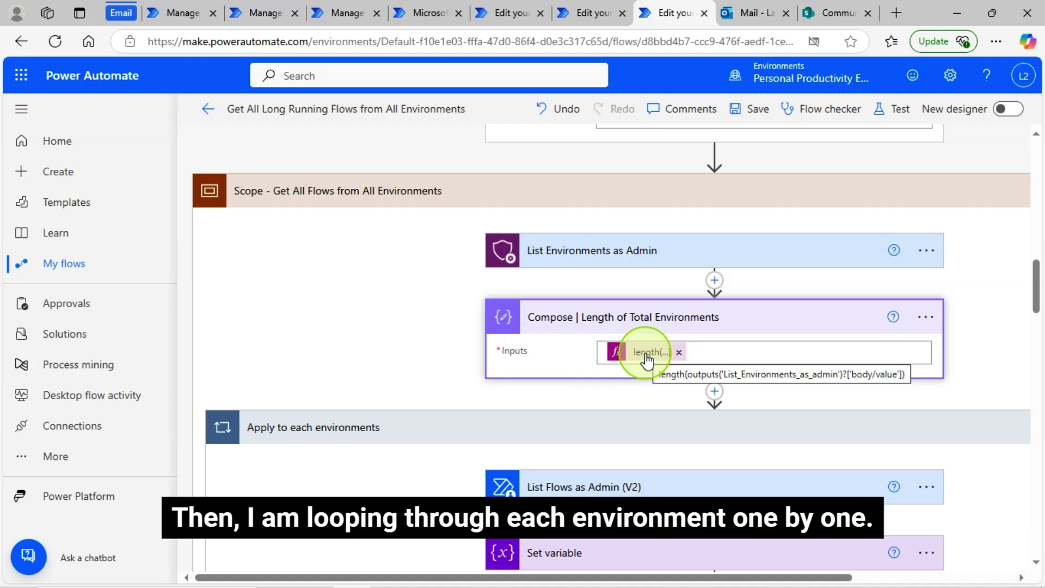
Expand the Apply to each environments loop and its List Flows as Admin (V2) action to examine their dynamic inputs.
{"action": "scroll", "coordinate": [640, 381], "scroll_direction": "down", "scroll_amount": 1}
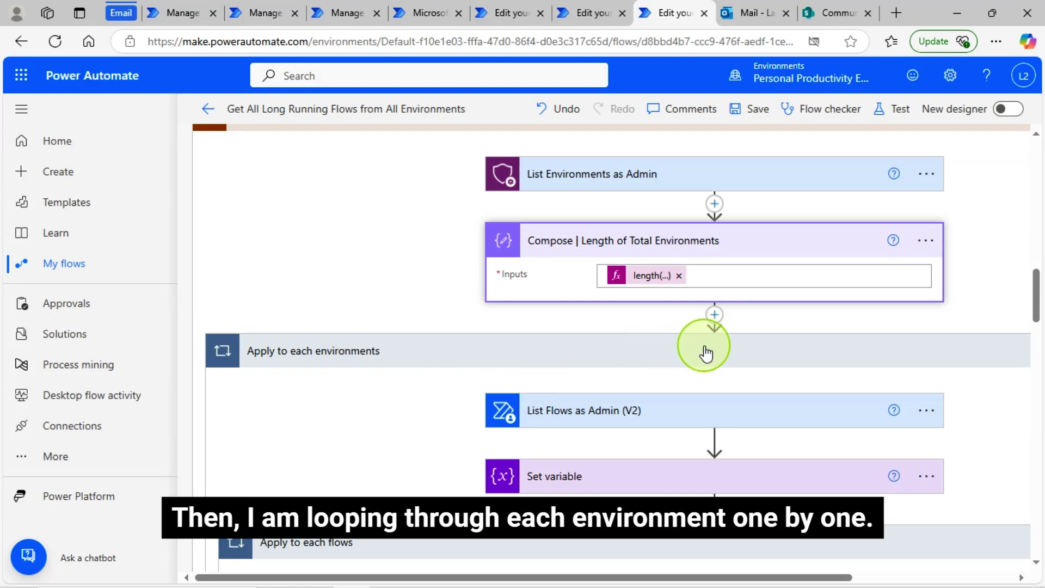
{"action": "scroll", "coordinate": [626, 343], "scroll_direction": "down", "scroll_amount": 1}
{"action": "left_click", "coordinate": [588, 296]}
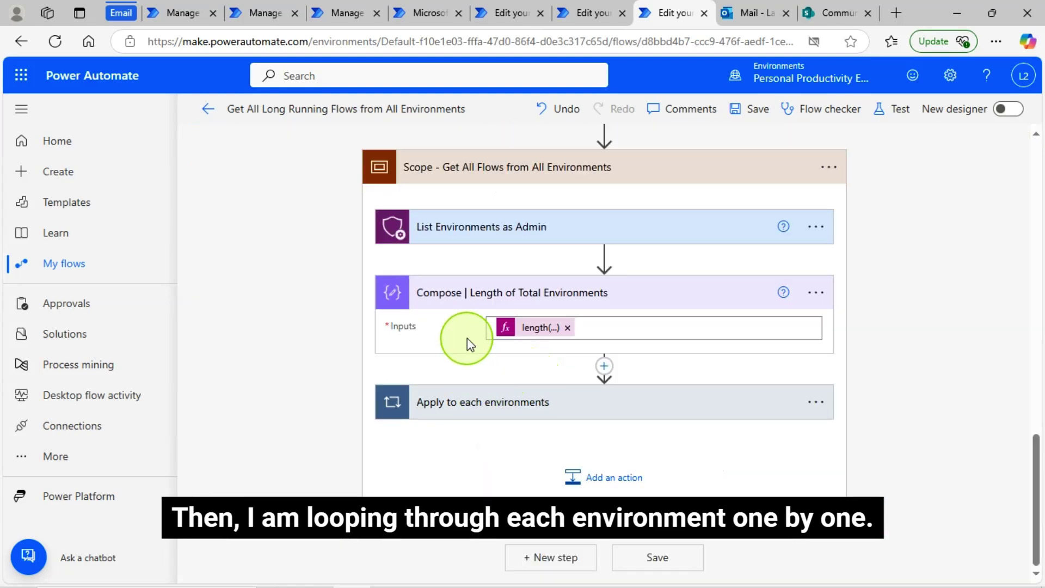
{"action": "left_click", "coordinate": [444, 402]}
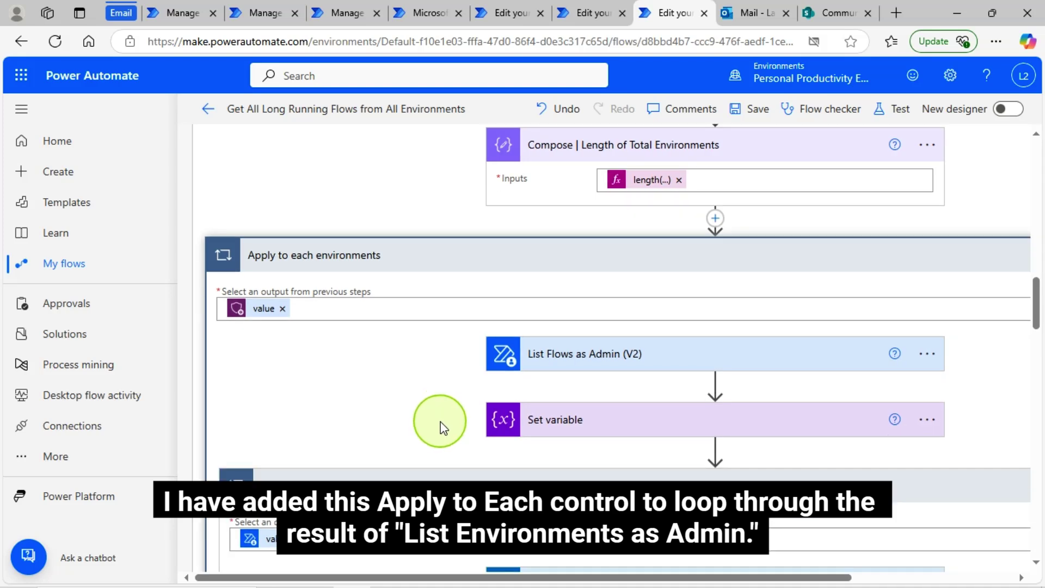
{"action": "mouse_move", "coordinate": [262, 332]}
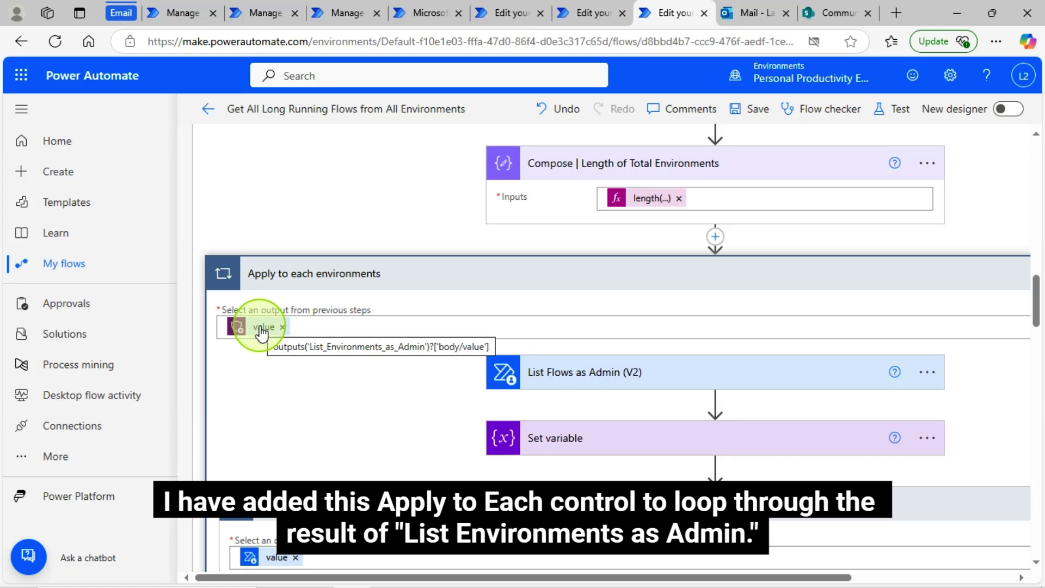
{"action": "left_click", "coordinate": [596, 376]}
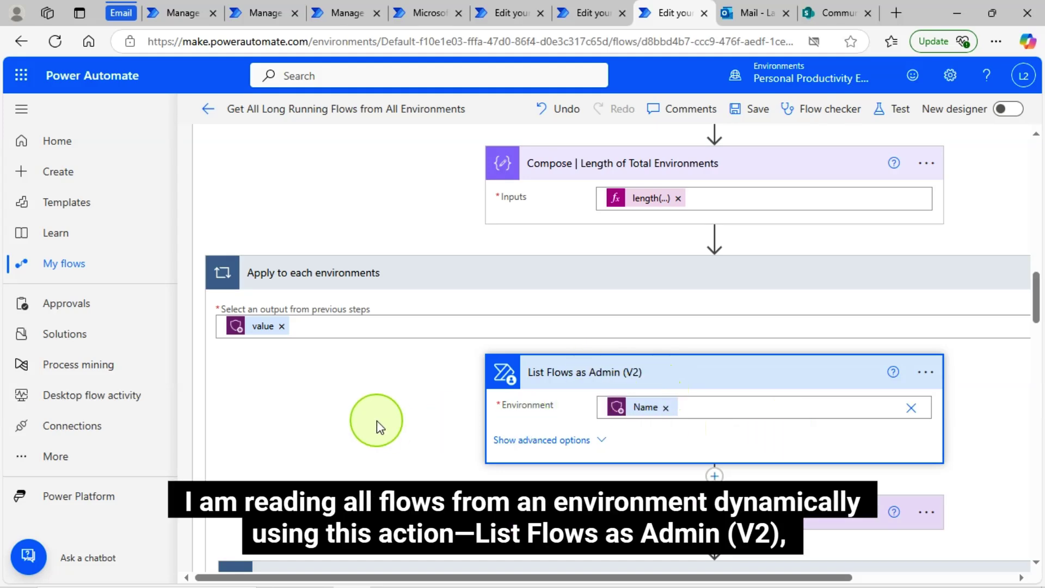
{"action": "scroll", "coordinate": [376, 420], "scroll_direction": "down", "scroll_amount": 3}
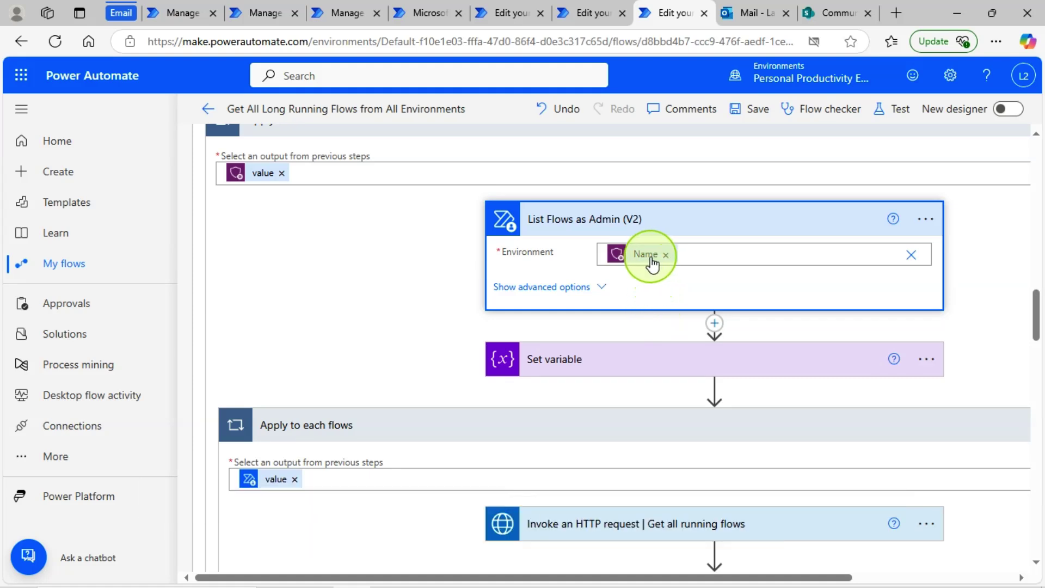
{"action": "mouse_move", "coordinate": [650, 263]}
Expand the Set variable action before the Apply to each flows loop, and review it alongside List Flows as Admin (V2).
{"action": "scroll", "coordinate": [601, 293], "scroll_direction": "down", "scroll_amount": 1}
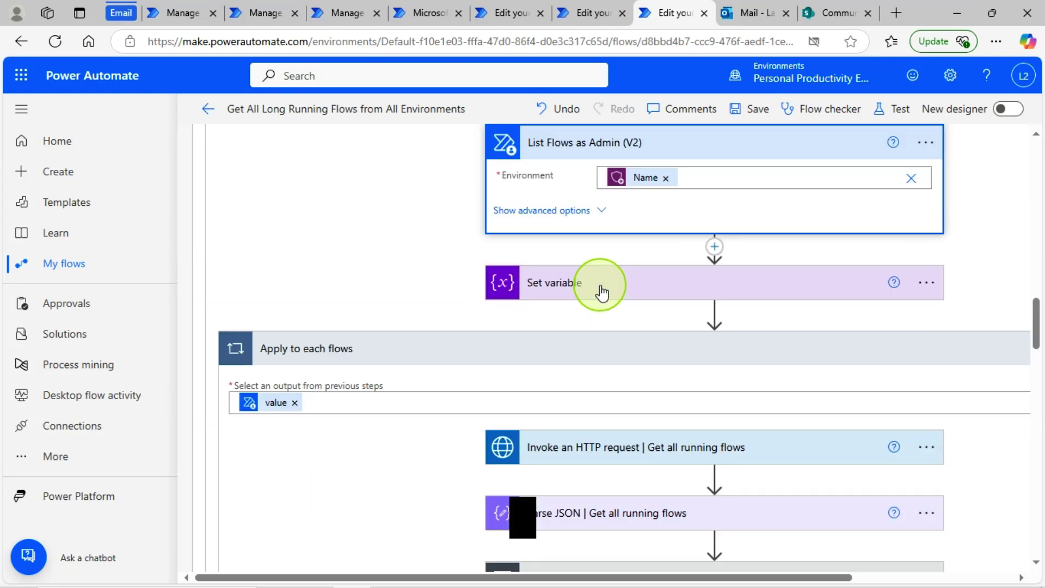
{"action": "left_click", "coordinate": [608, 290]}
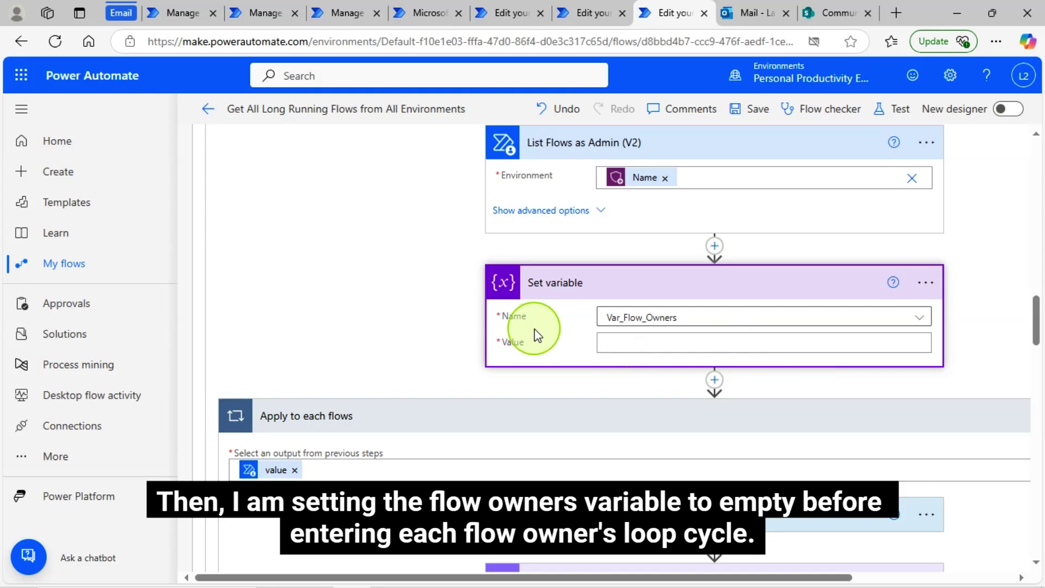
{"action": "scroll", "coordinate": [688, 332], "scroll_direction": "up", "scroll_amount": 2}
{"action": "scroll", "coordinate": [599, 400], "scroll_direction": "down", "scroll_amount": 3}
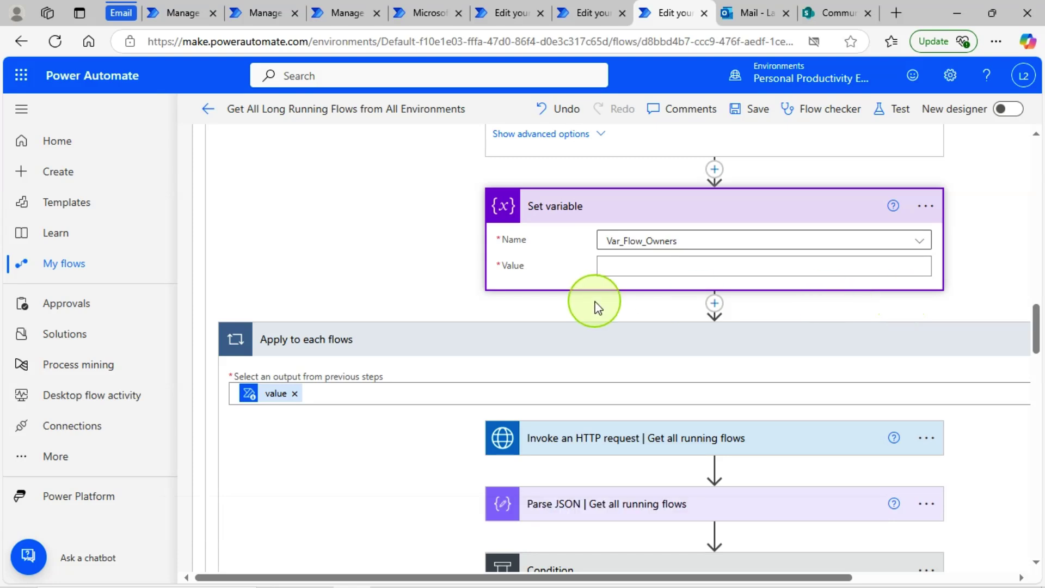
{"action": "scroll", "coordinate": [674, 375], "scroll_direction": "down", "scroll_amount": 1}
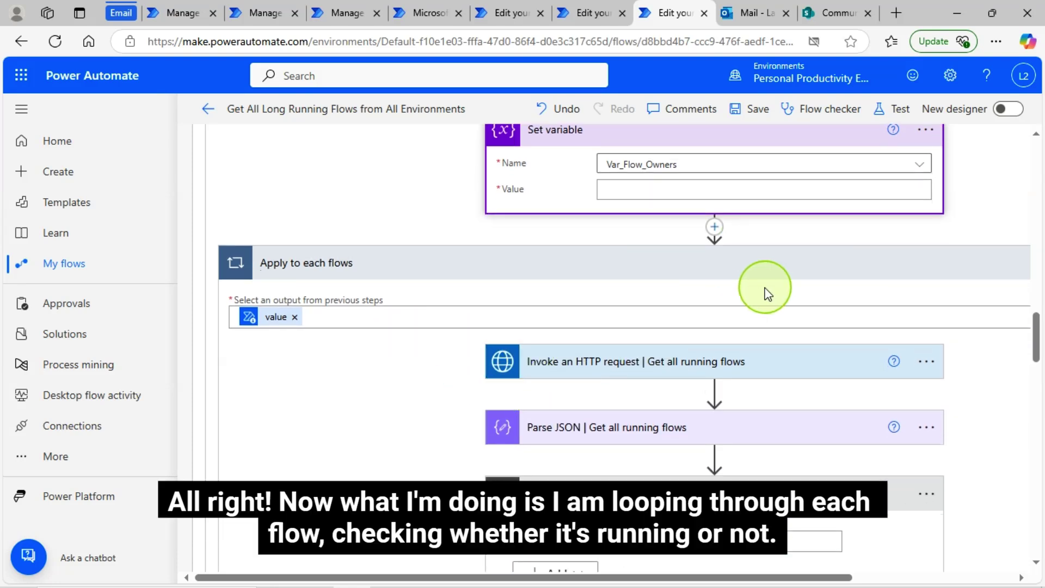
{"action": "scroll", "coordinate": [662, 242], "scroll_direction": "up", "scroll_amount": 3}
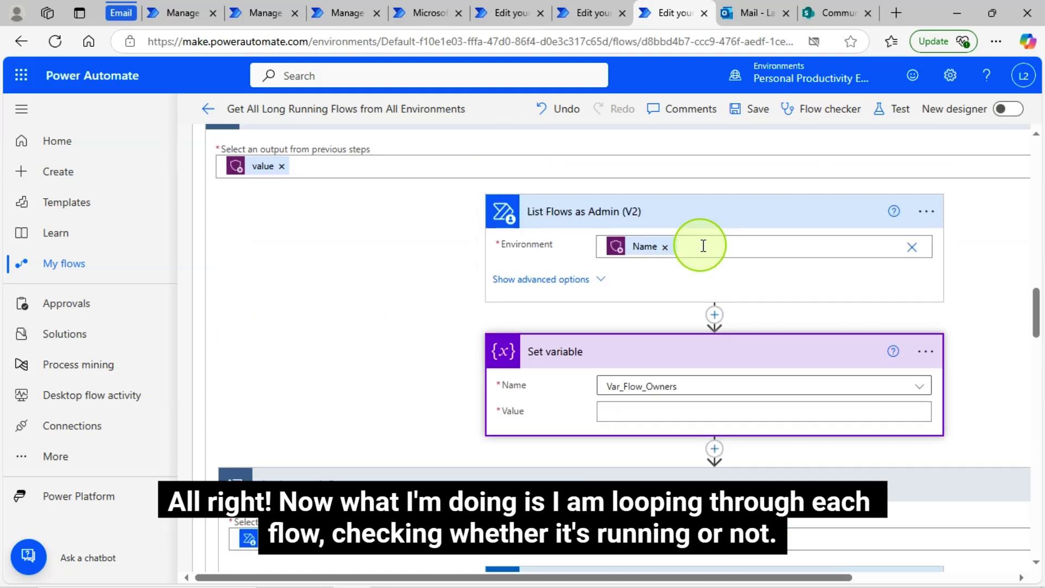
{"action": "scroll", "coordinate": [648, 280], "scroll_direction": "down", "scroll_amount": 3}
{"action": "scroll", "coordinate": [585, 239], "scroll_direction": "up", "scroll_amount": 3}
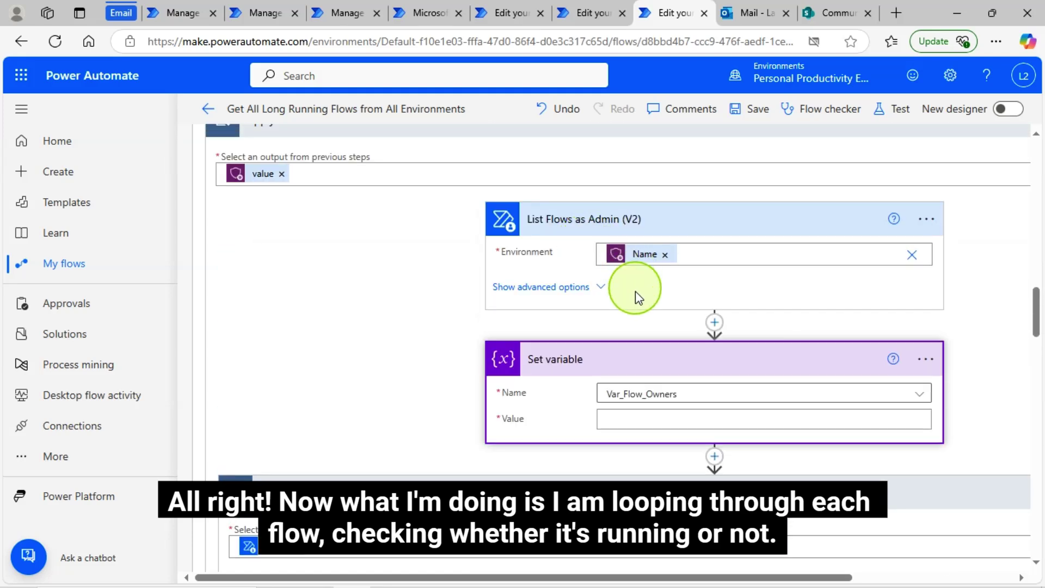
{"action": "scroll", "coordinate": [531, 345], "scroll_direction": "down", "scroll_amount": 4}
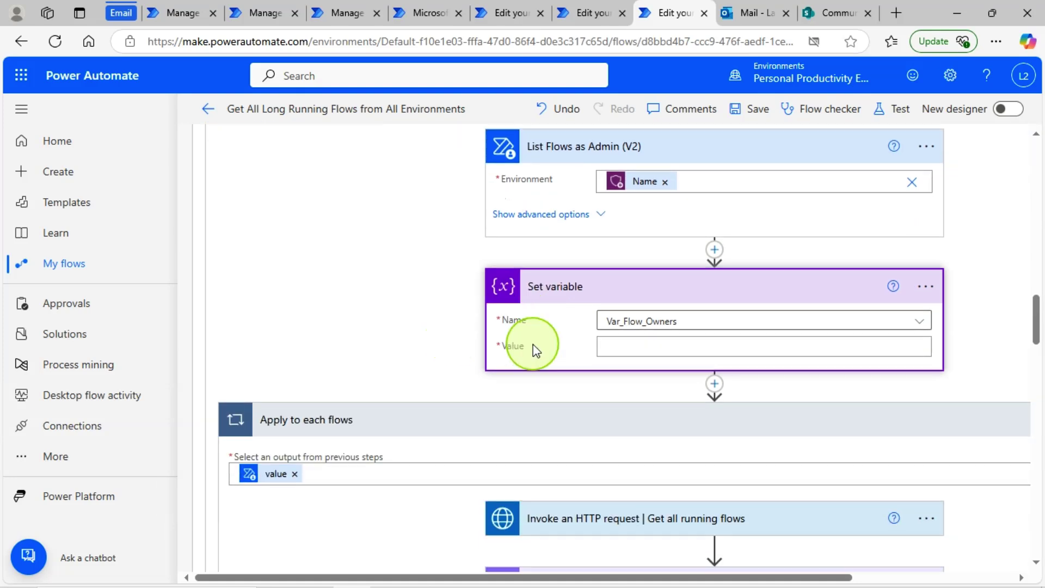
Expand Invoke an HTTP request | Get all running flows, and trace its URL's Name and Flow Name parameters to their source actions.
{"action": "left_click", "coordinate": [605, 299]}
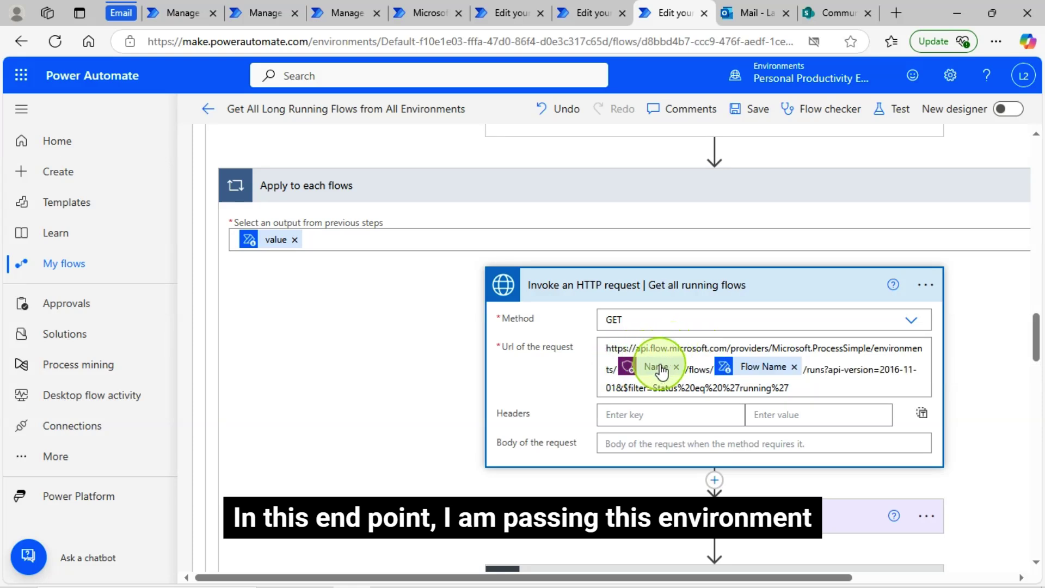
{"action": "mouse_move", "coordinate": [660, 375]}
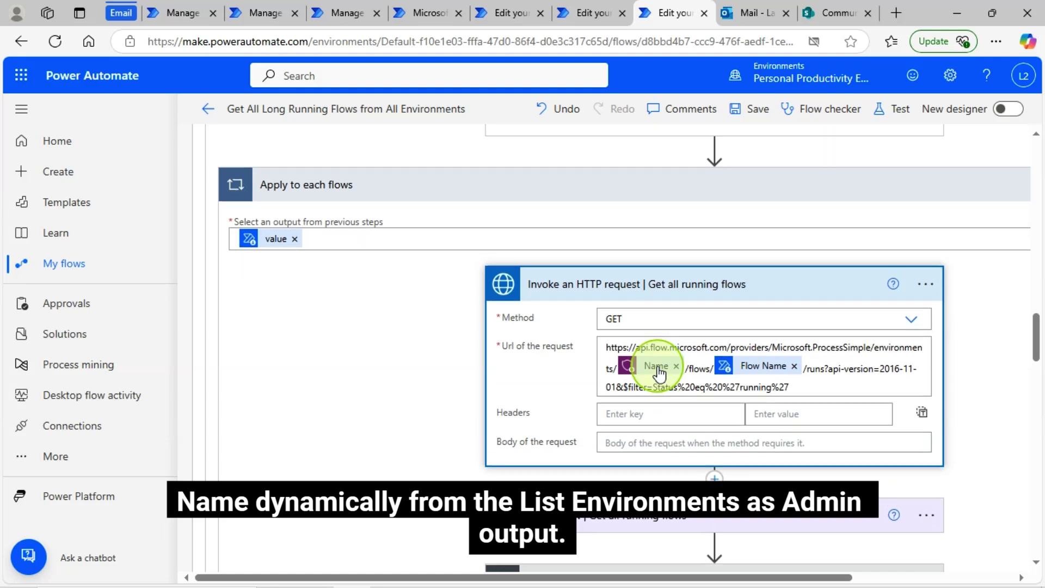
{"action": "scroll", "coordinate": [658, 361], "scroll_direction": "up", "scroll_amount": 10}
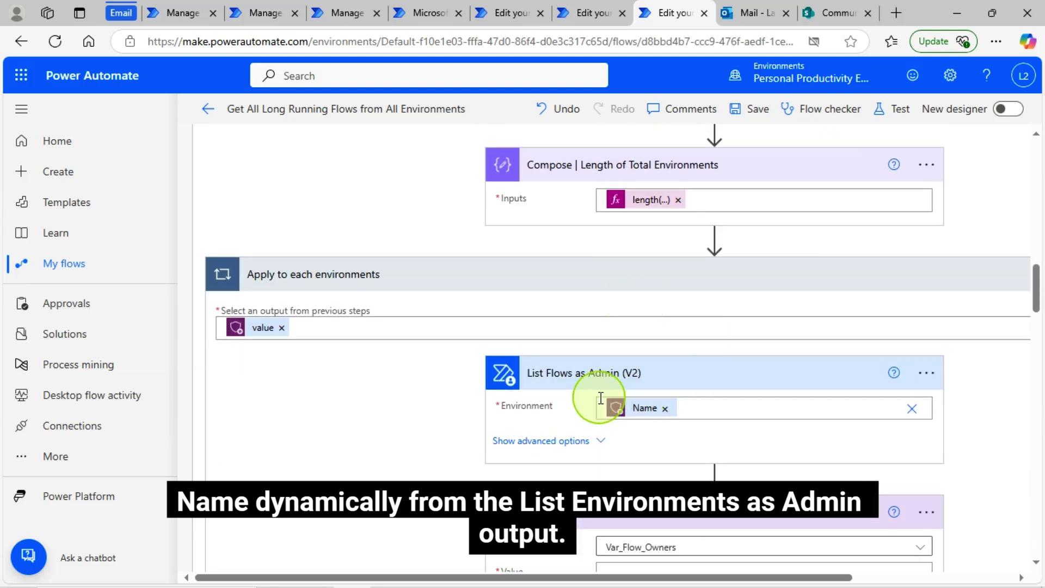
{"action": "scroll", "coordinate": [609, 381], "scroll_direction": "up", "scroll_amount": 2}
{"action": "scroll", "coordinate": [618, 273], "scroll_direction": "down", "scroll_amount": 15}
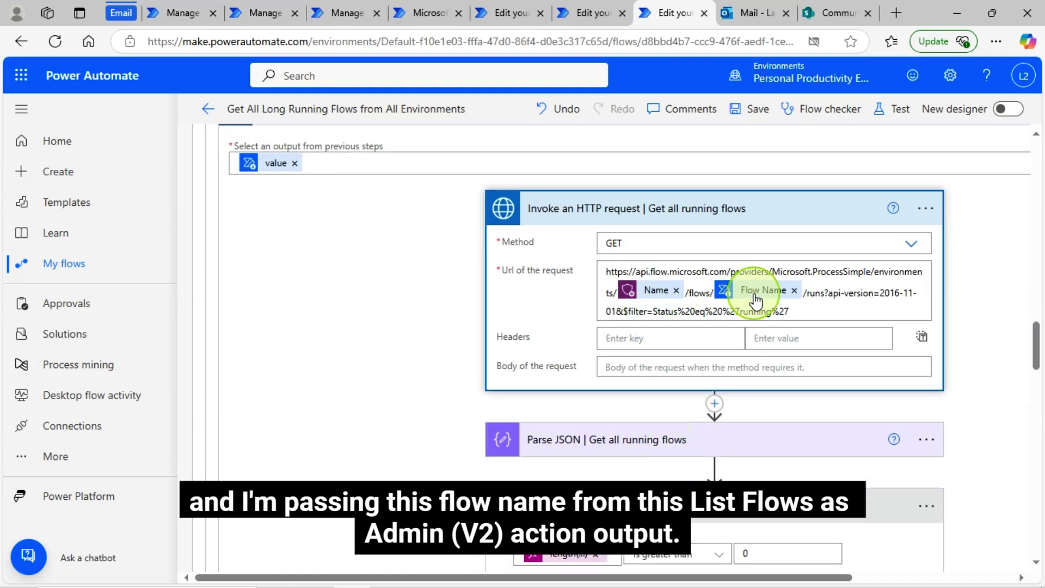
{"action": "mouse_move", "coordinate": [755, 300]}
{"action": "scroll", "coordinate": [755, 300], "scroll_direction": "up", "scroll_amount": 10}
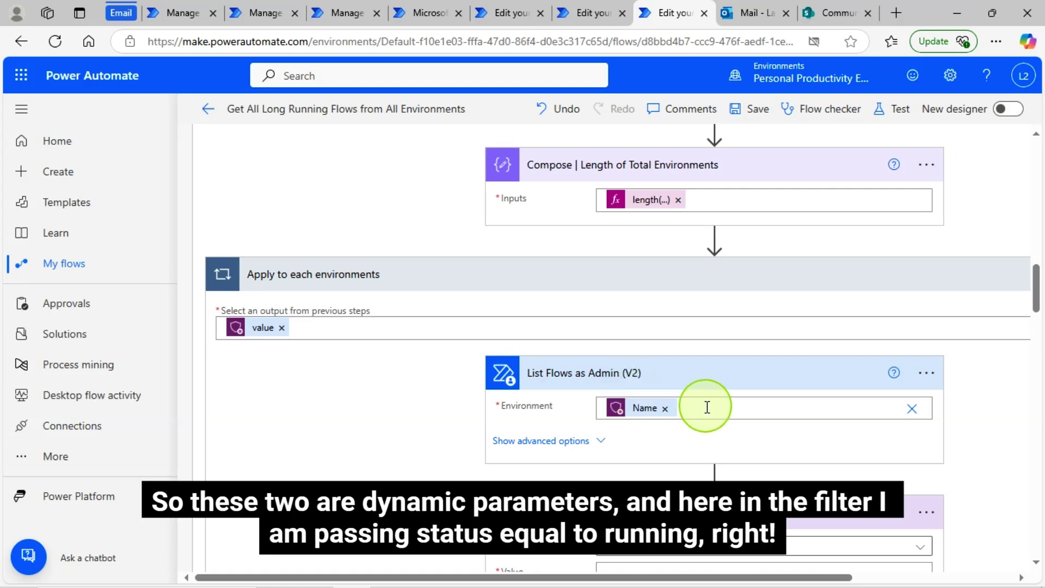
{"action": "scroll", "coordinate": [704, 408], "scroll_direction": "down", "scroll_amount": 8}
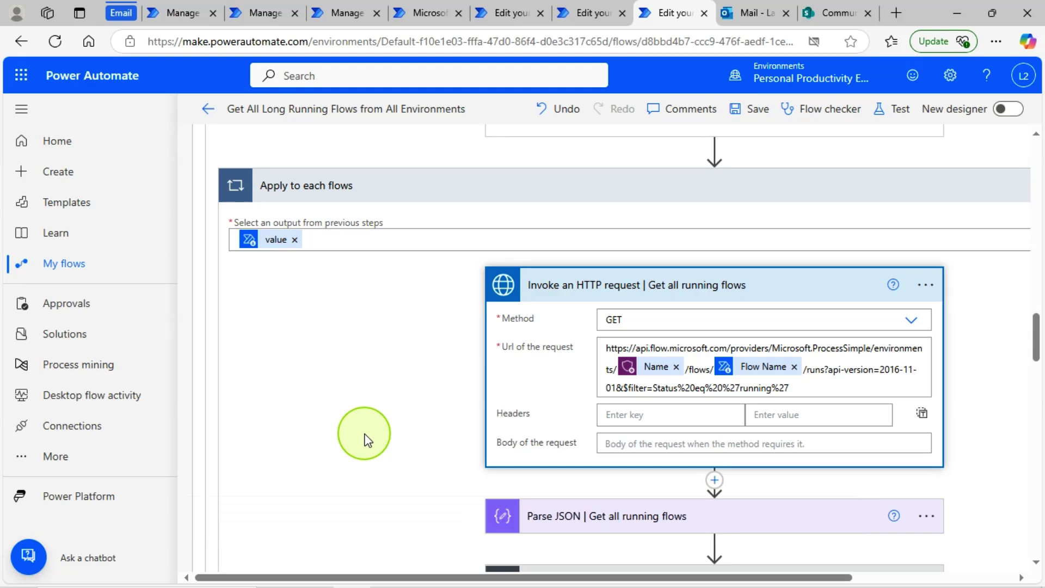
Expand Parse JSON | Get all running flows to examine its content and schema, and review the length condition below it.
{"action": "scroll", "coordinate": [665, 412], "scroll_direction": "down", "scroll_amount": 2}
{"action": "left_click", "coordinate": [595, 440]}
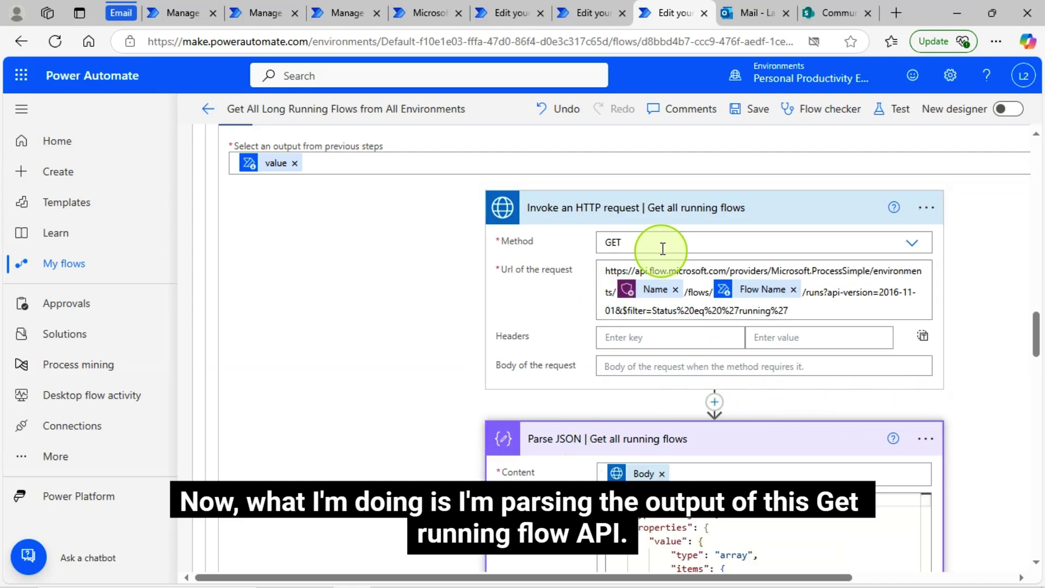
{"action": "scroll", "coordinate": [754, 374], "scroll_direction": "down", "scroll_amount": 4}
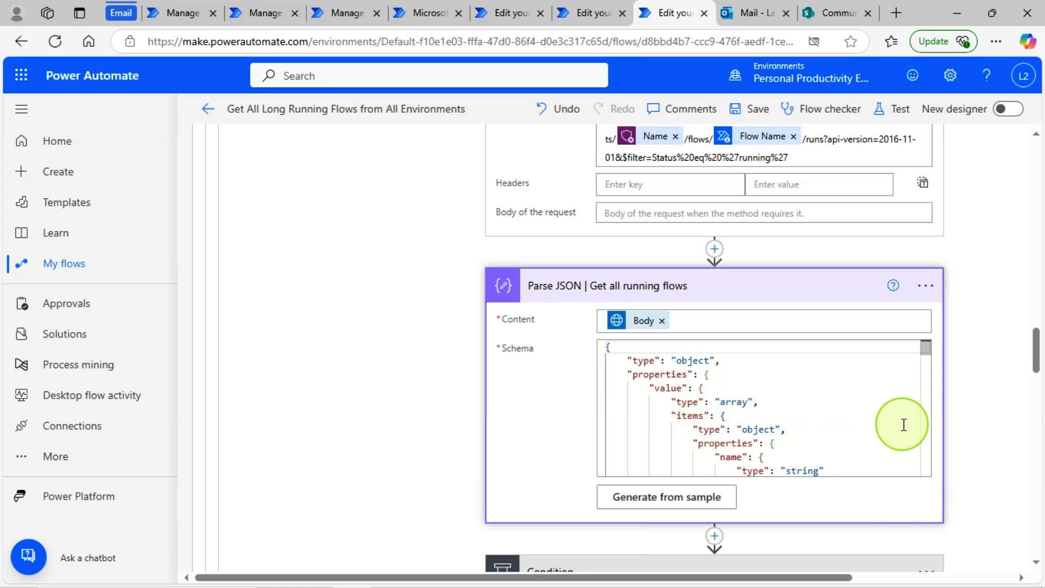
{"action": "scroll", "coordinate": [900, 422], "scroll_direction": "down", "scroll_amount": 3}
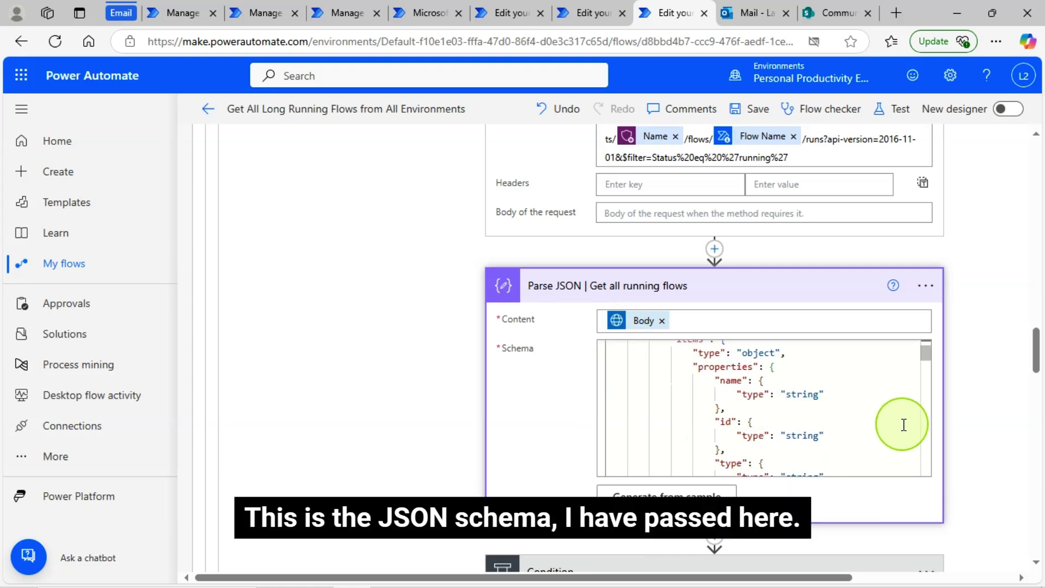
{"action": "scroll", "coordinate": [901, 424], "scroll_direction": "down", "scroll_amount": 3}
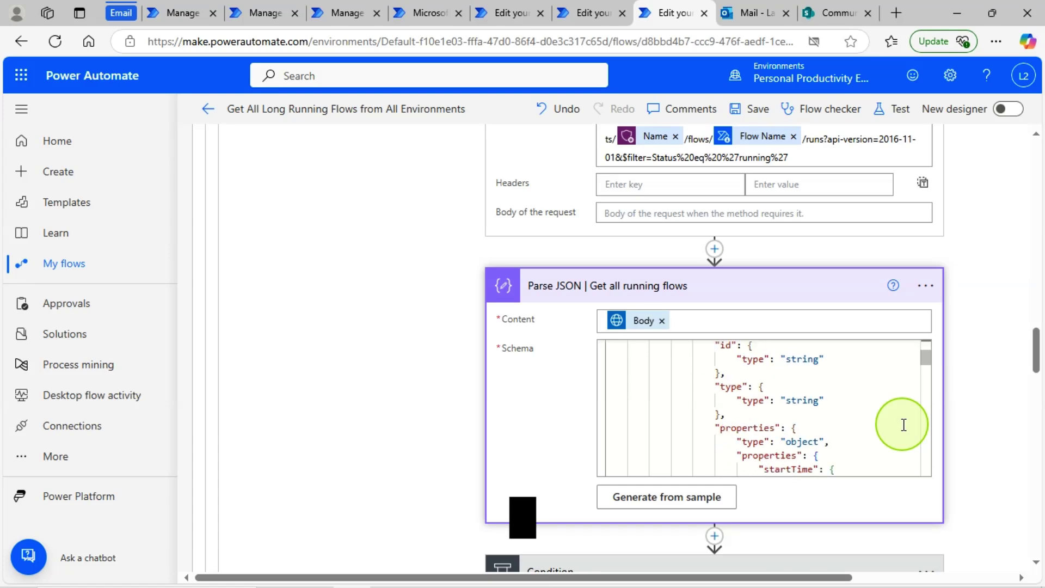
{"action": "scroll", "coordinate": [991, 416], "scroll_direction": "down", "scroll_amount": 5}
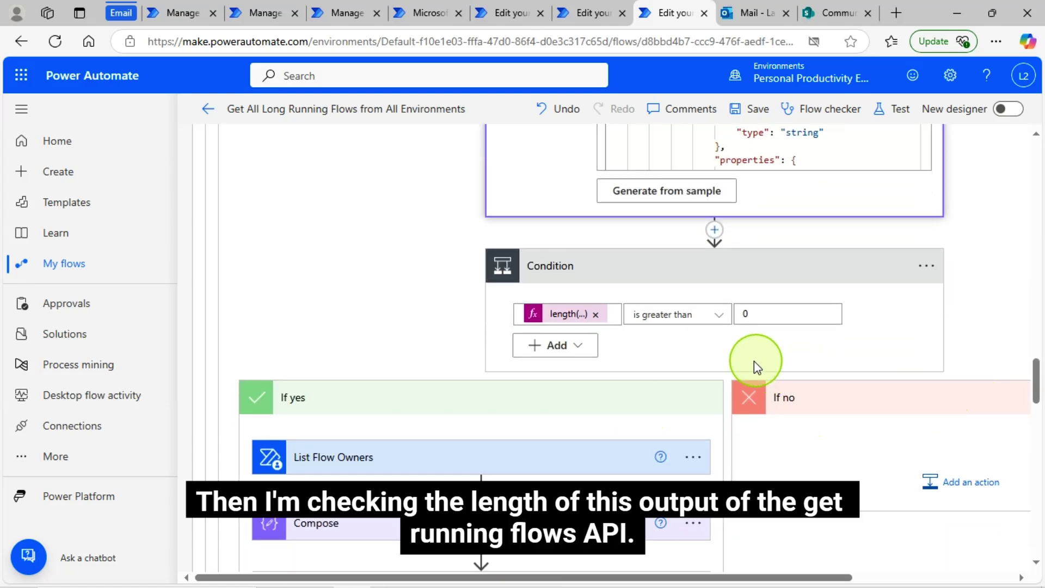
{"action": "scroll", "coordinate": [756, 367], "scroll_direction": "up", "scroll_amount": 3}
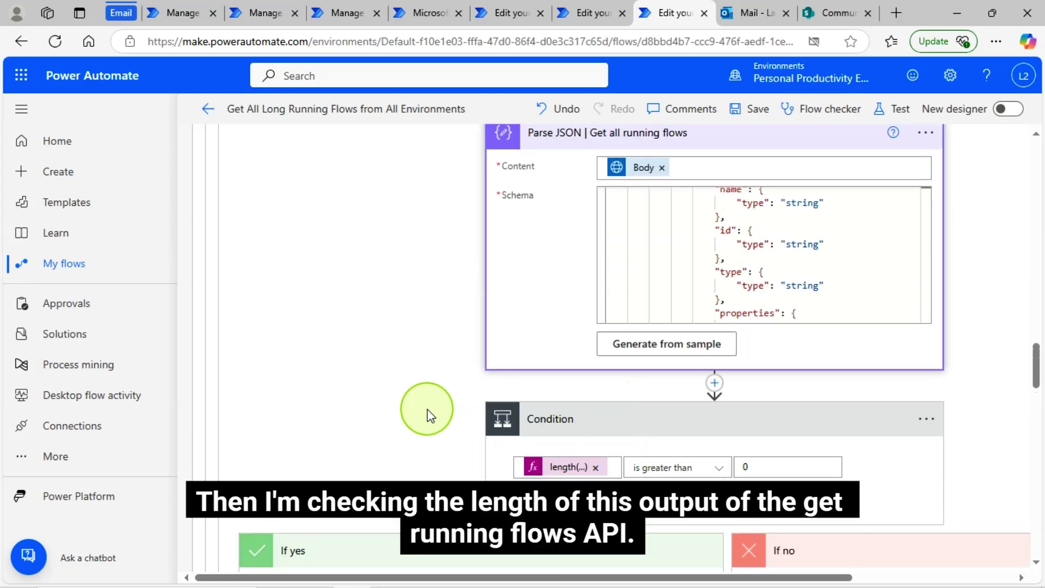
Review the Parse JSON | Get all running flows schema alongside the Condition that compares its output length with 0.
{"action": "scroll", "coordinate": [618, 408], "scroll_direction": "up", "scroll_amount": 3}
{"action": "scroll", "coordinate": [702, 416], "scroll_direction": "down", "scroll_amount": 1}
{"action": "scroll", "coordinate": [702, 416], "scroll_direction": "up", "scroll_amount": 3}
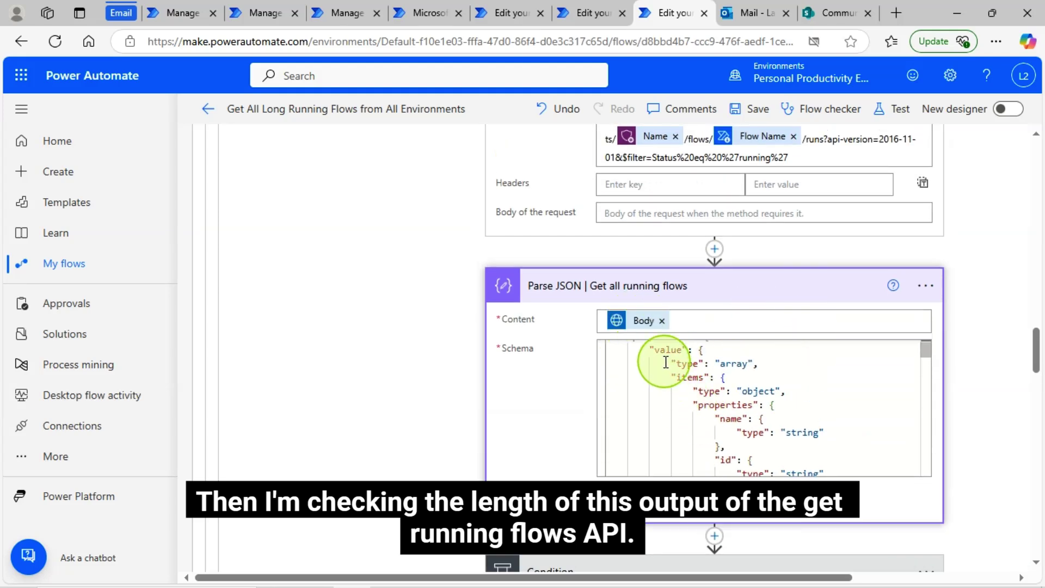
{"action": "scroll", "coordinate": [989, 387], "scroll_direction": "down", "scroll_amount": 4}
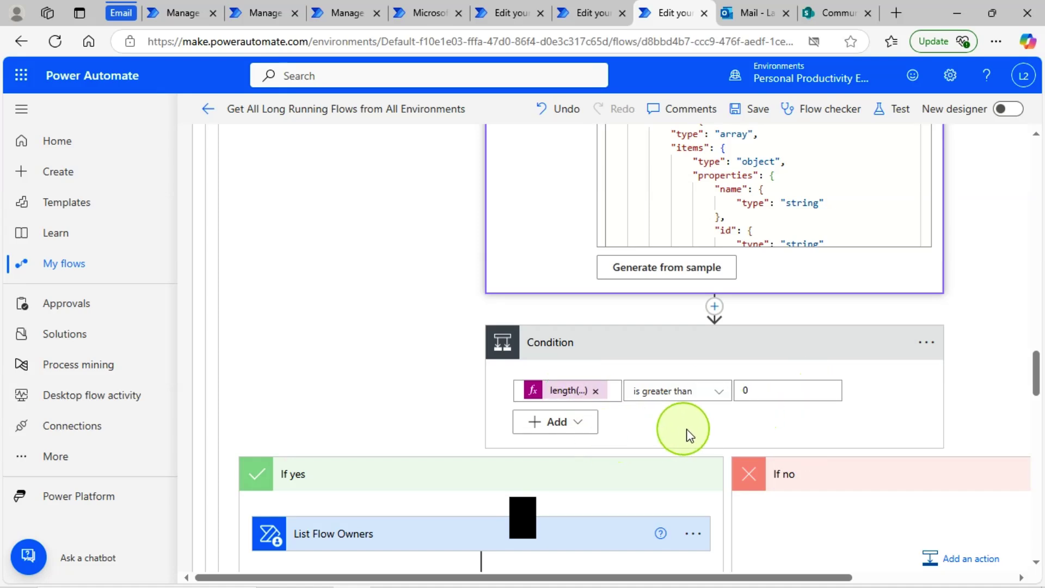
Expand List Flow Owners in the If yes branch and trace its Environment Name parameter to List Environments as Admin.
{"action": "scroll", "coordinate": [784, 423], "scroll_direction": "down", "scroll_amount": 3}
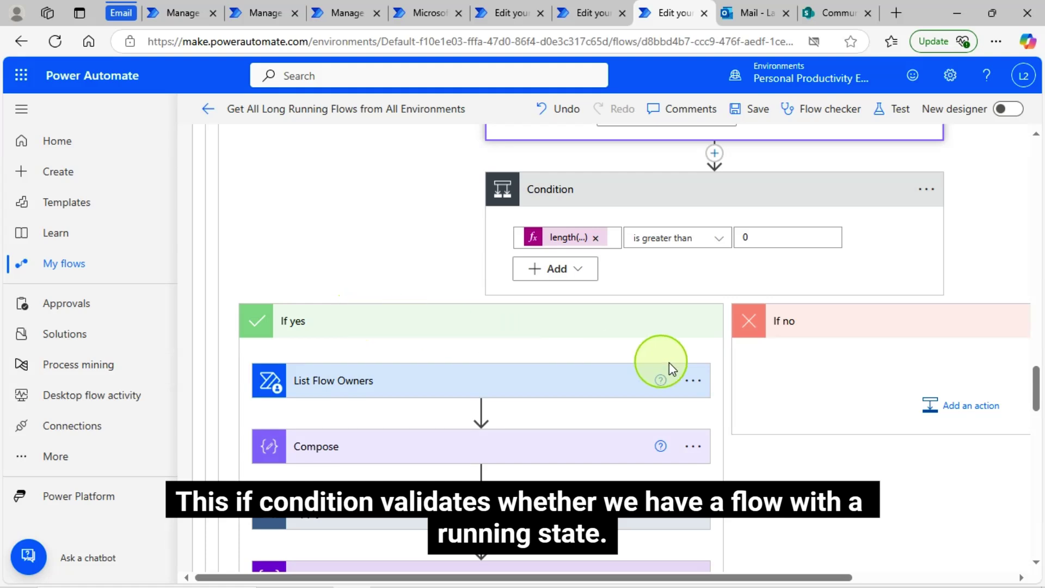
{"action": "left_click", "coordinate": [403, 381]}
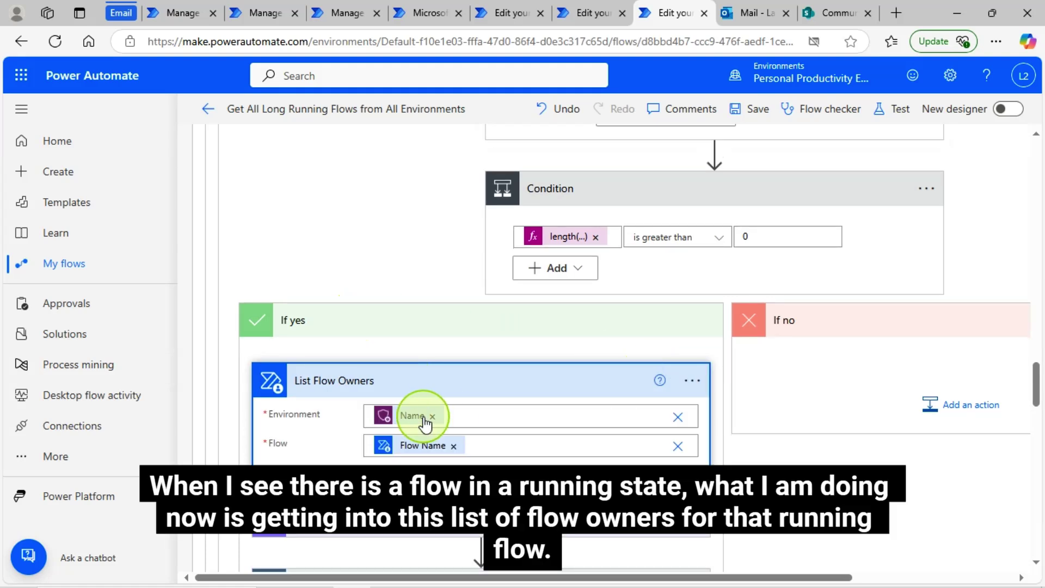
{"action": "scroll", "coordinate": [348, 449], "scroll_direction": "down", "scroll_amount": 2}
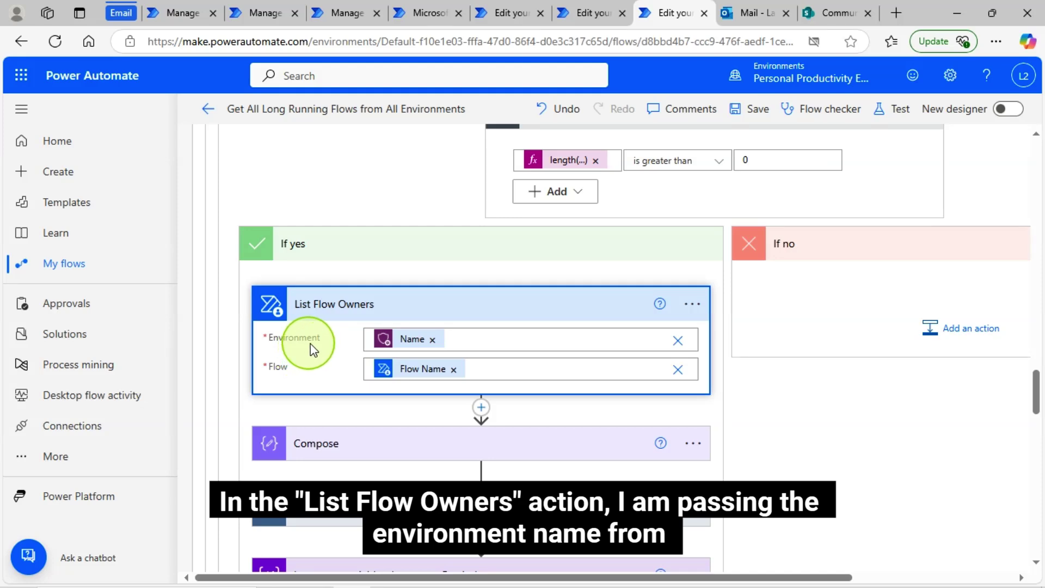
{"action": "mouse_move", "coordinate": [412, 351]}
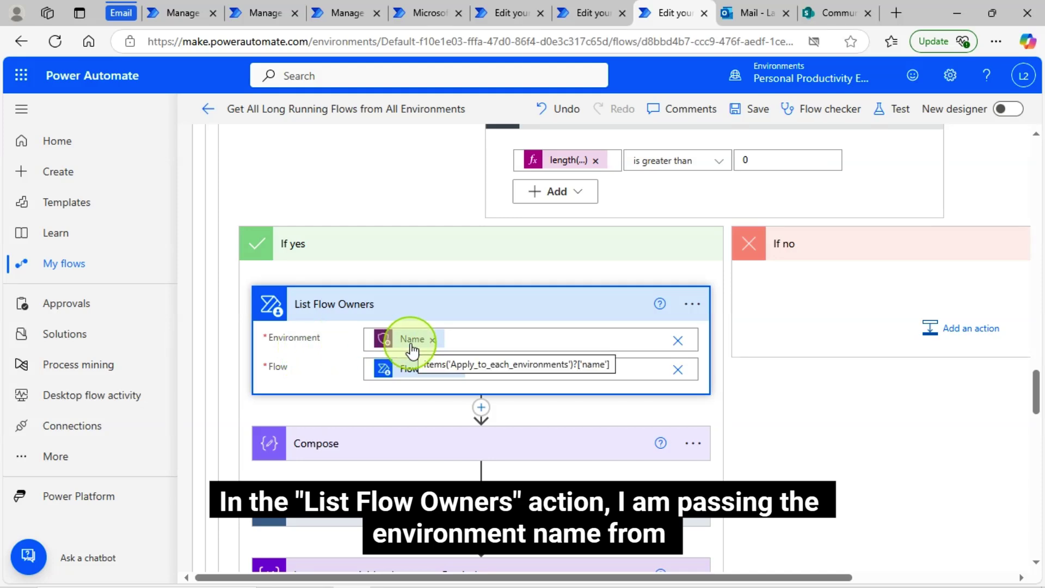
{"action": "scroll", "coordinate": [412, 351], "scroll_direction": "up", "scroll_amount": 8}
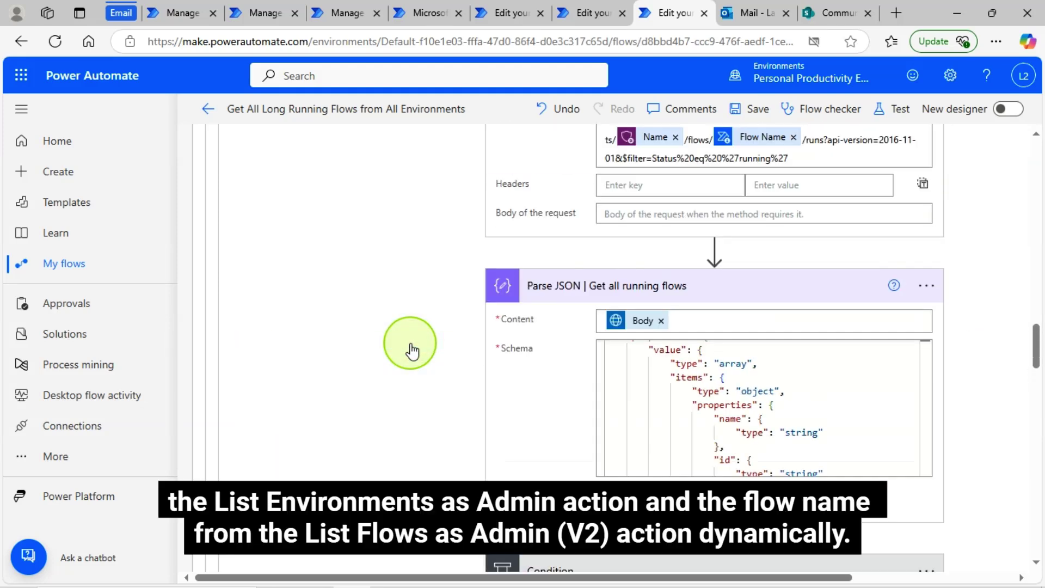
{"action": "scroll", "coordinate": [412, 351], "scroll_direction": "up", "scroll_amount": 10}
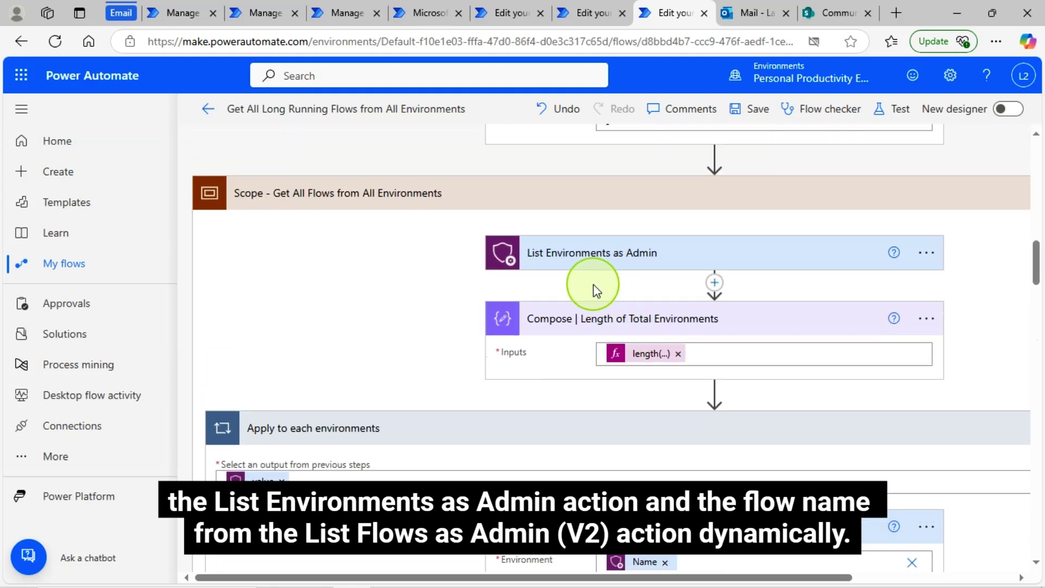
{"action": "scroll", "coordinate": [476, 443], "scroll_direction": "down", "scroll_amount": 15}
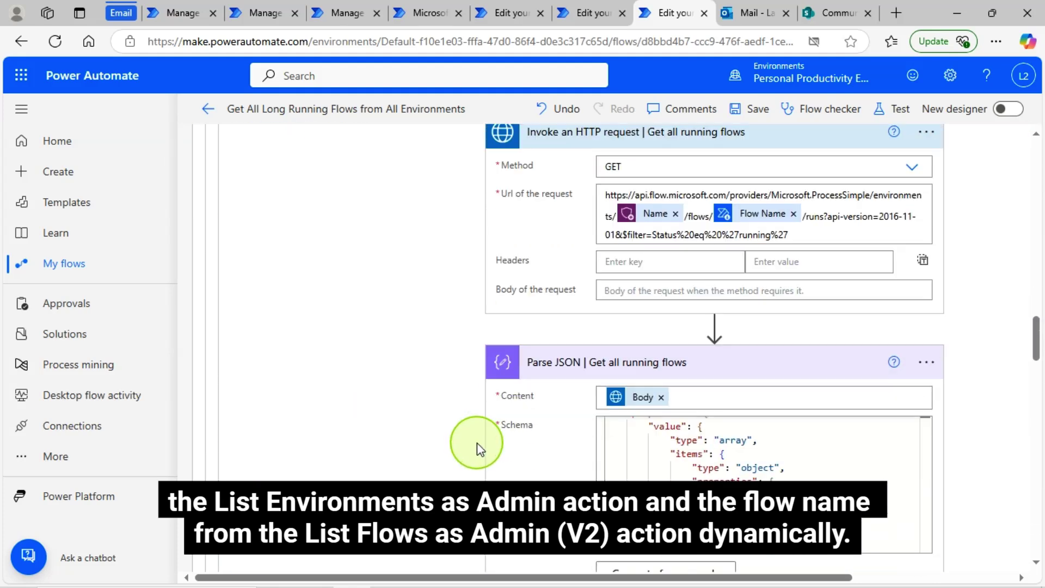
{"action": "scroll", "coordinate": [476, 443], "scroll_direction": "down", "scroll_amount": 4}
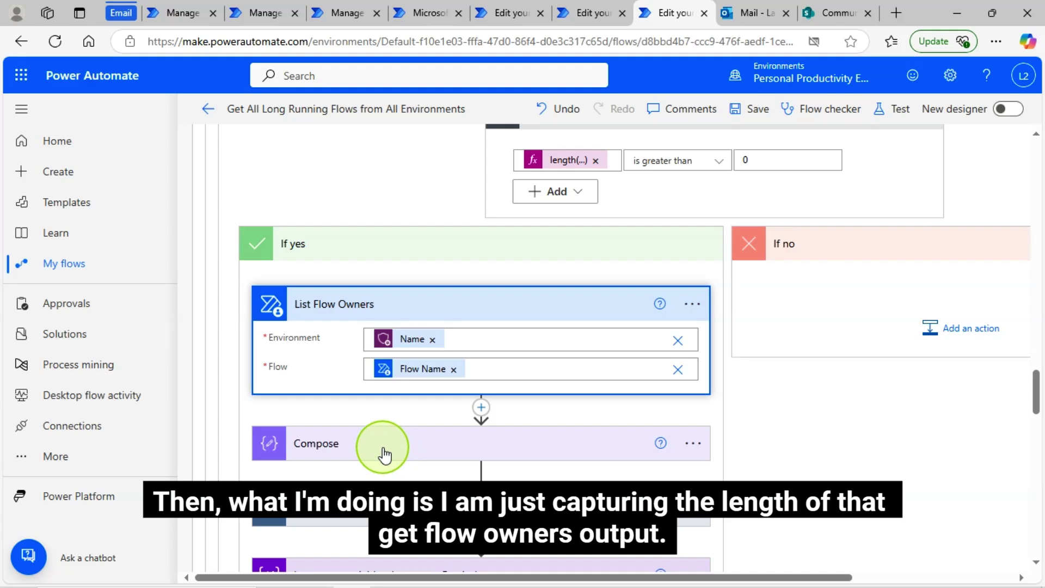
Expand the Compose action to examine its length expression, and trace List Flow Owners' Flow Name parameter to List Flows as Admin (V2).
{"action": "scroll", "coordinate": [384, 453], "scroll_direction": "down", "scroll_amount": 4}
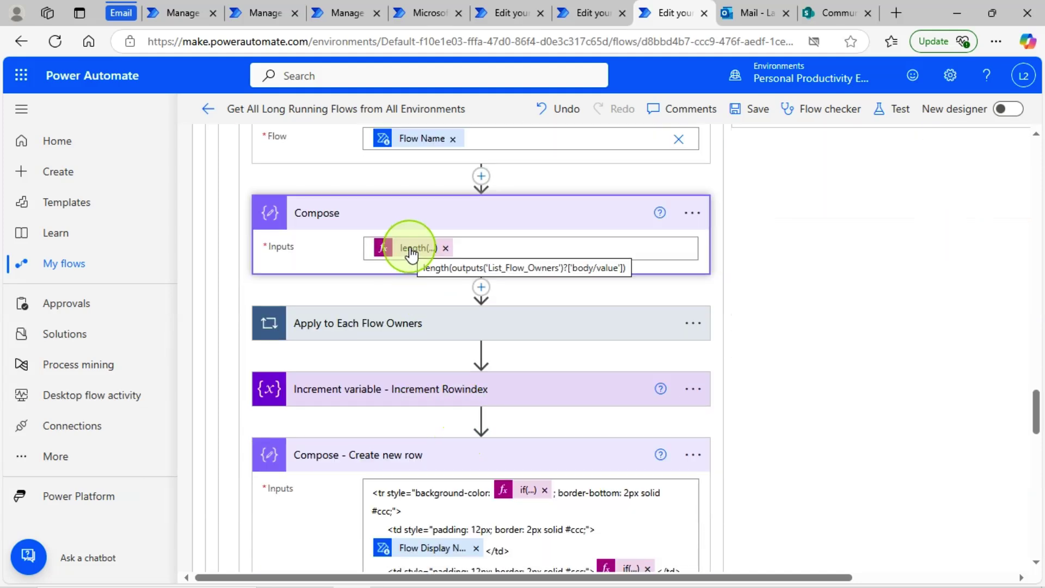
{"action": "scroll", "coordinate": [411, 253], "scroll_direction": "up", "scroll_amount": 4}
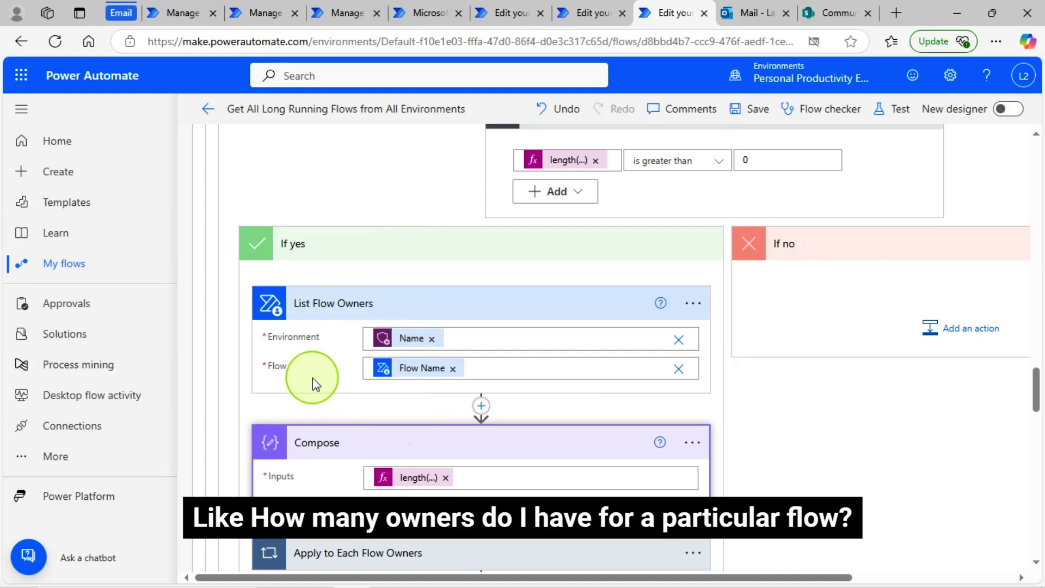
{"action": "mouse_move", "coordinate": [415, 376]}
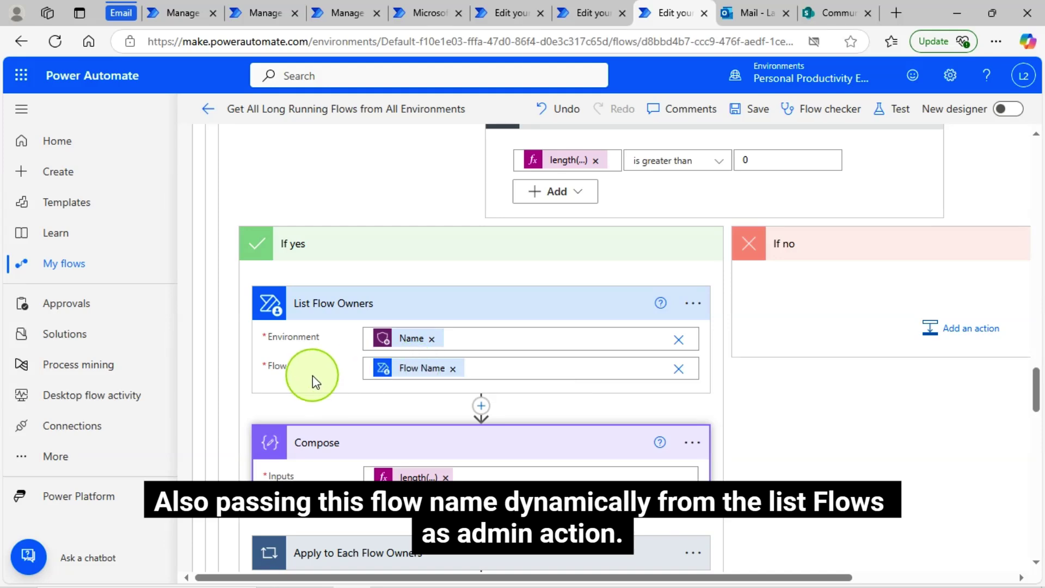
{"action": "scroll", "coordinate": [549, 301], "scroll_direction": "up", "scroll_amount": 20}
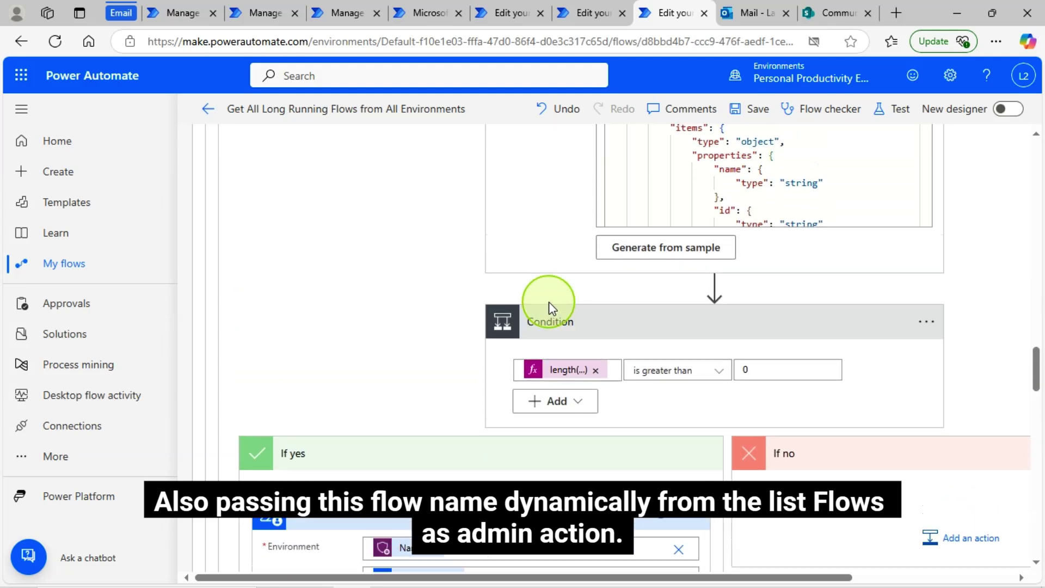
{"action": "scroll", "coordinate": [589, 354], "scroll_direction": "up", "scroll_amount": 3}
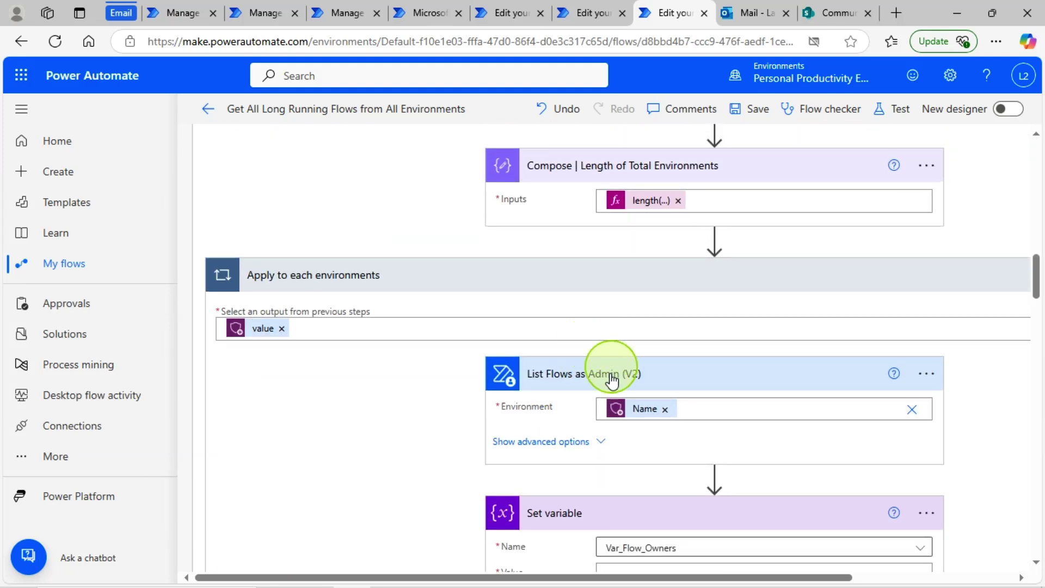
{"action": "scroll", "coordinate": [606, 392], "scroll_direction": "down", "scroll_amount": 15}
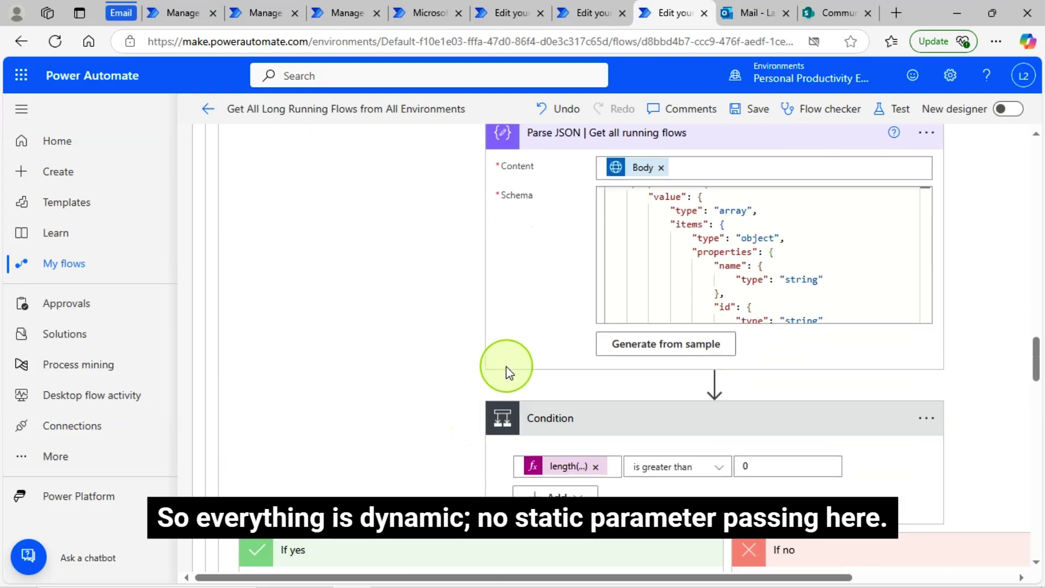
{"action": "scroll", "coordinate": [410, 409], "scroll_direction": "down", "scroll_amount": 4}
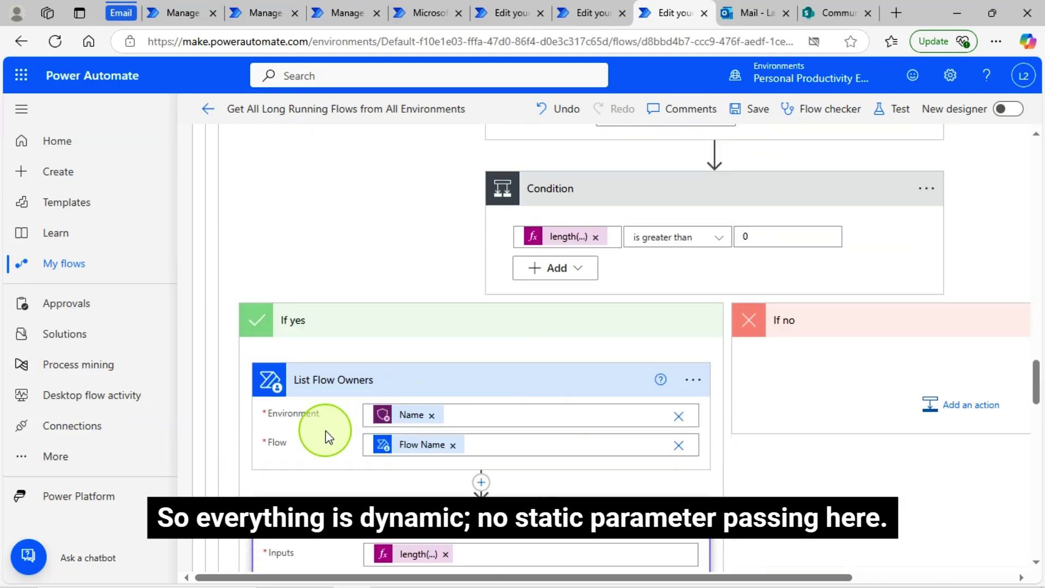
Expand the Apply to Each Flow Owners loop and examine the source expression of its value input.
{"action": "scroll", "coordinate": [325, 430], "scroll_direction": "down", "scroll_amount": 4}
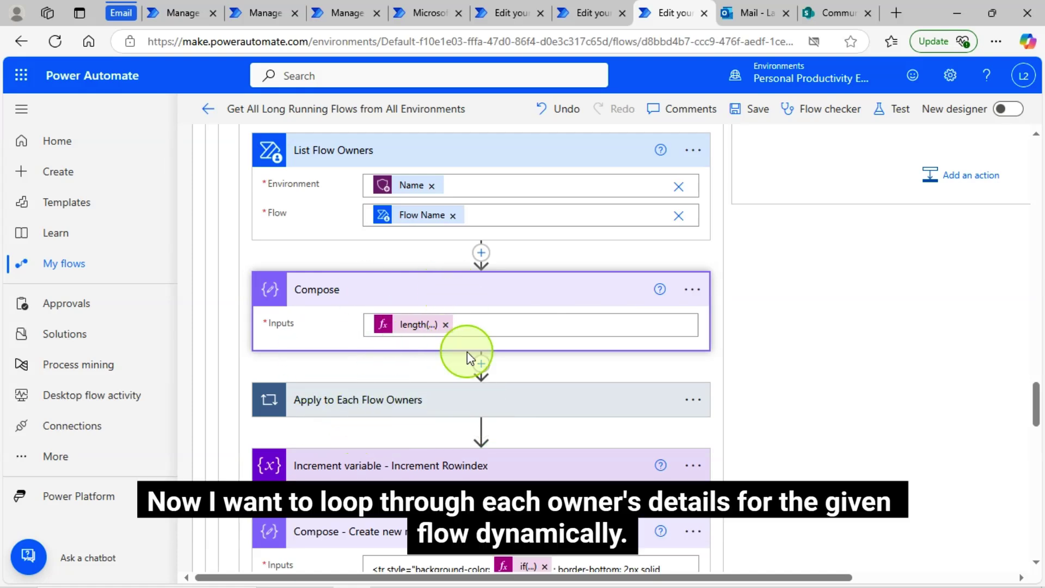
{"action": "scroll", "coordinate": [414, 253], "scroll_direction": "up", "scroll_amount": 1}
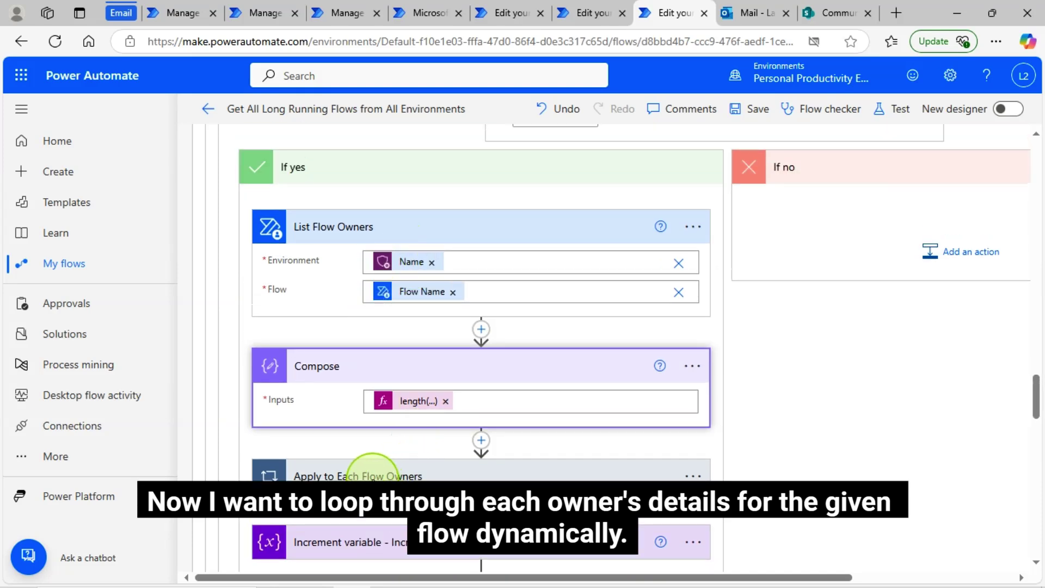
{"action": "left_click", "coordinate": [374, 476]}
{"action": "scroll", "coordinate": [370, 392], "scroll_direction": "down", "scroll_amount": 2}
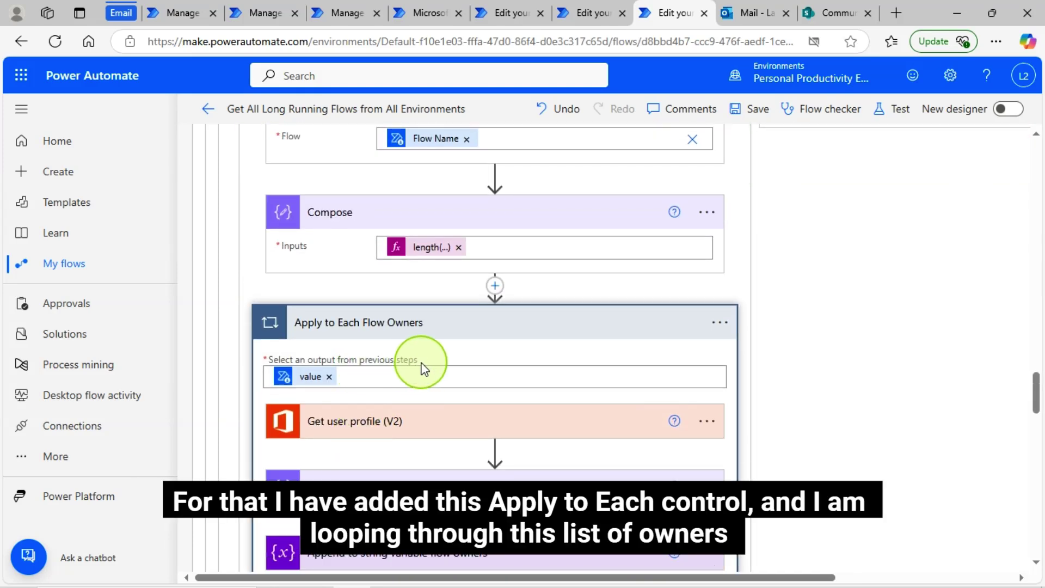
{"action": "scroll", "coordinate": [423, 369], "scroll_direction": "down", "scroll_amount": 1}
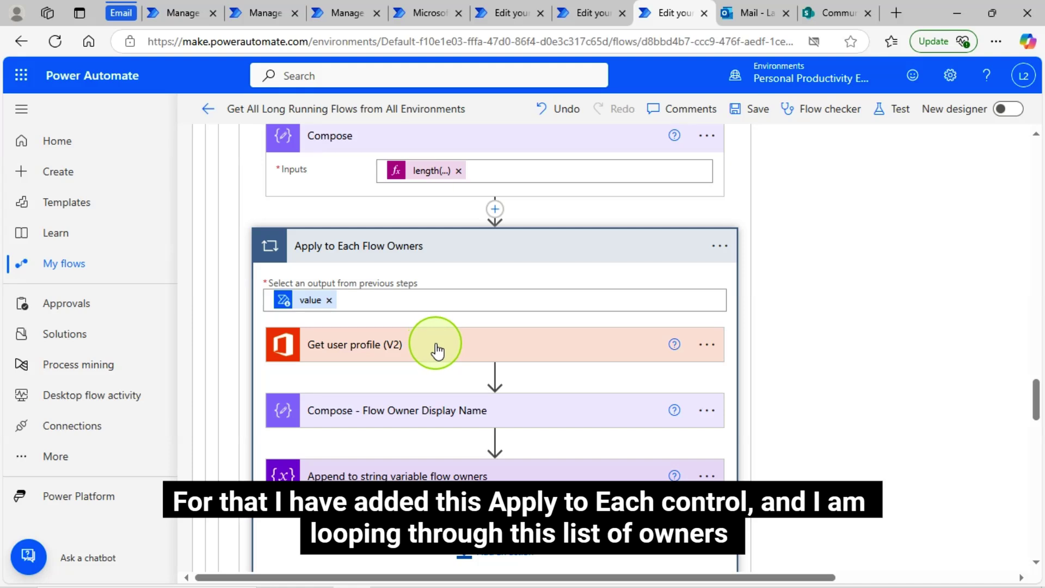
{"action": "mouse_move", "coordinate": [309, 307]}
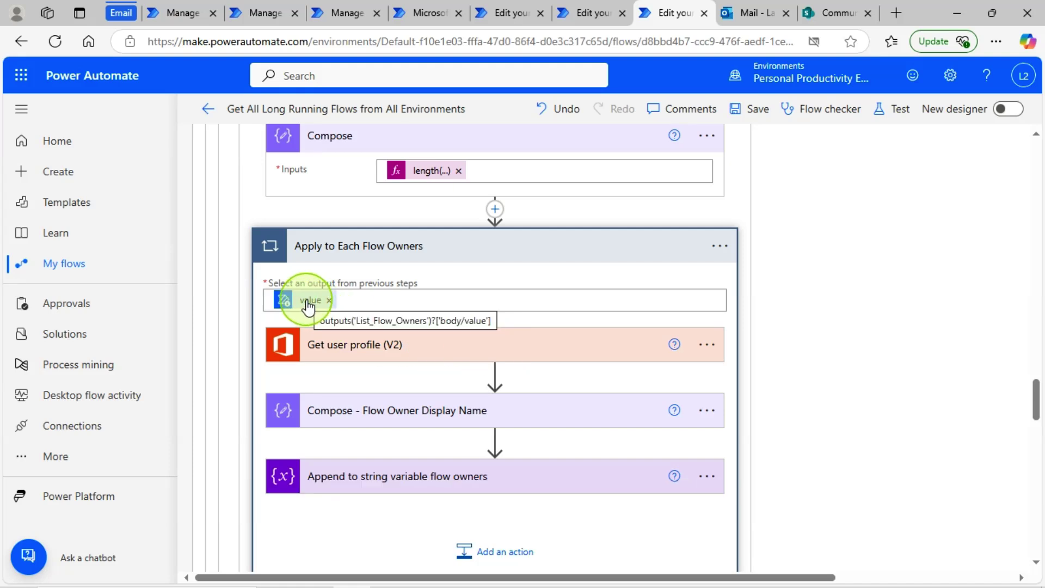
Expand Get user profile (V2), examine its Object Id expression, and review the preceding actions that supply it.
{"action": "left_click", "coordinate": [380, 351]}
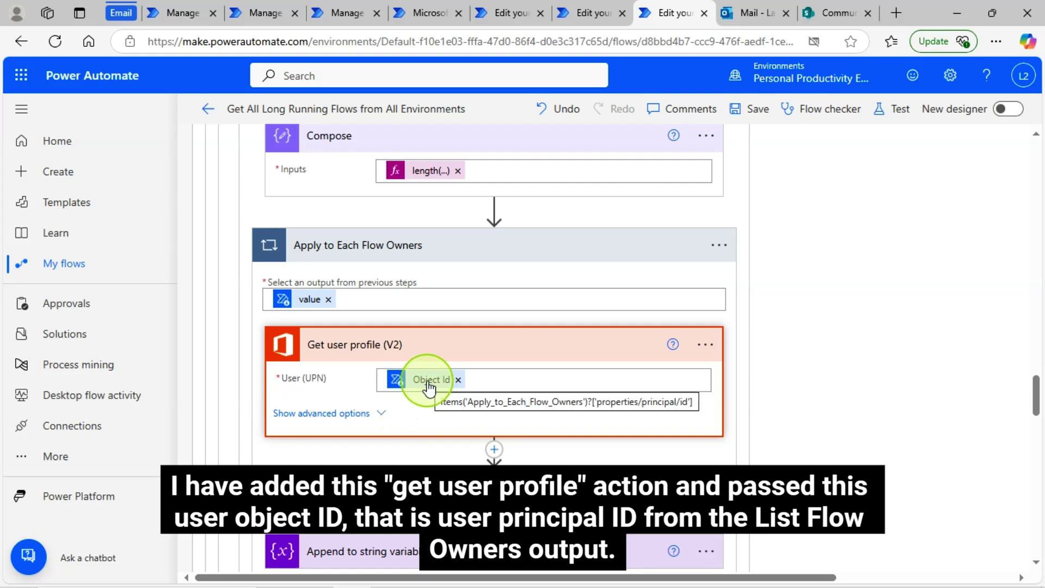
{"action": "scroll", "coordinate": [434, 385], "scroll_direction": "up", "scroll_amount": 4}
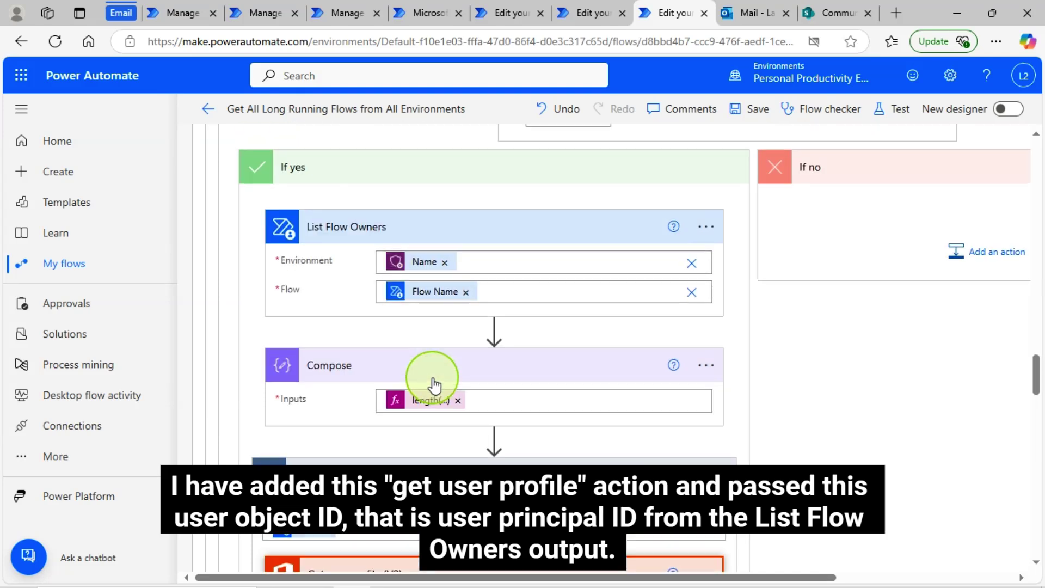
{"action": "scroll", "coordinate": [560, 333], "scroll_direction": "up", "scroll_amount": 12}
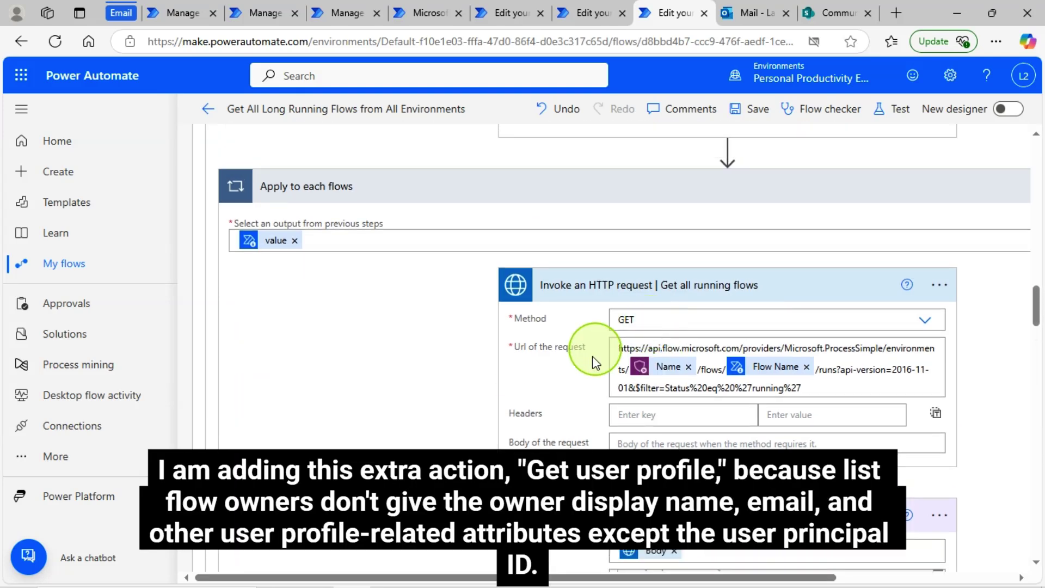
{"action": "scroll", "coordinate": [504, 415], "scroll_direction": "down", "scroll_amount": 15}
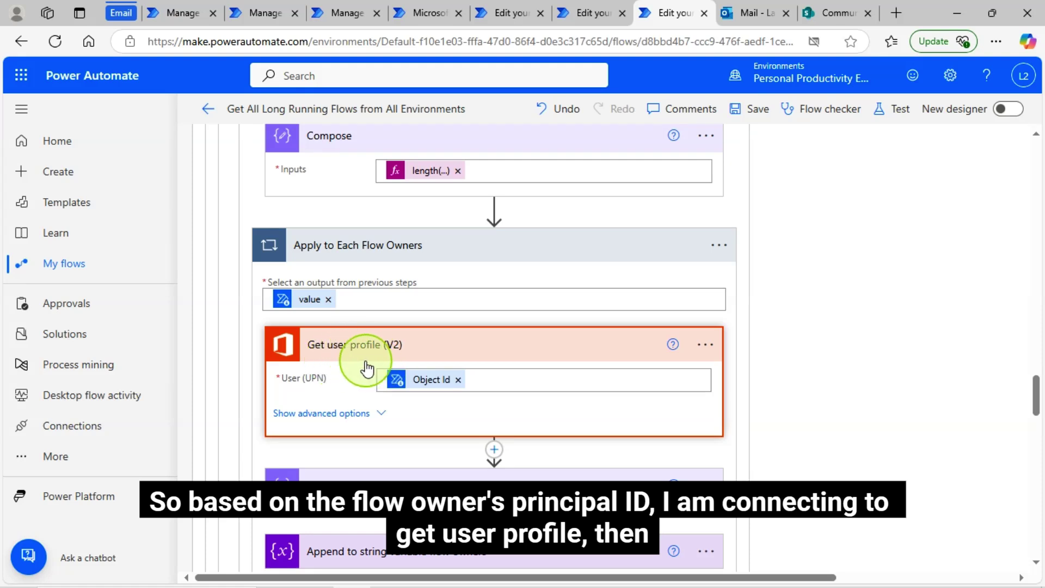
Expand Compose - Flow Owner Display Name and Append to string variable flow owners to examine their inputs.
{"action": "scroll", "coordinate": [490, 416], "scroll_direction": "down", "scroll_amount": 2}
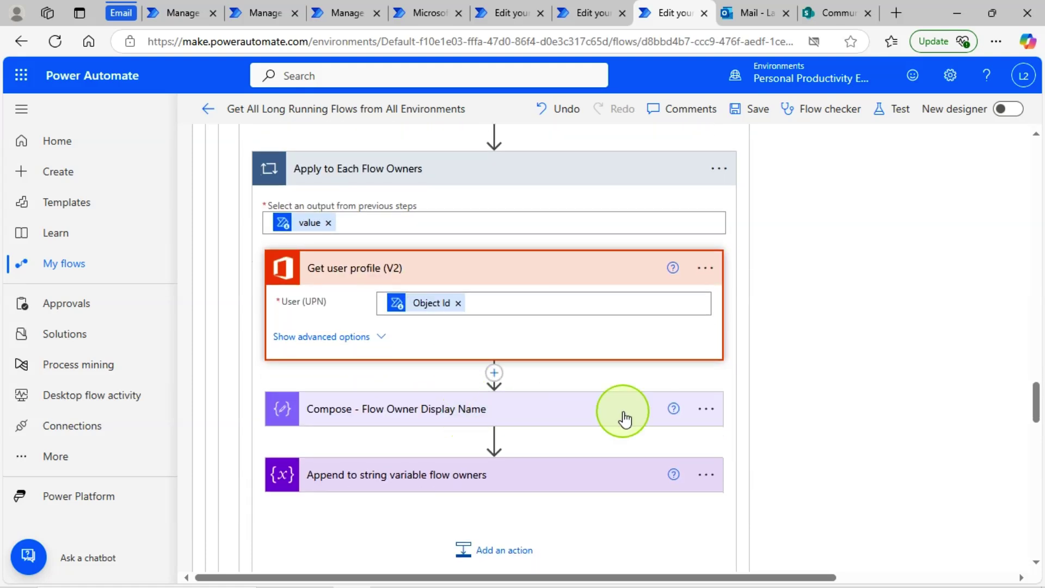
{"action": "left_click", "coordinate": [388, 418]}
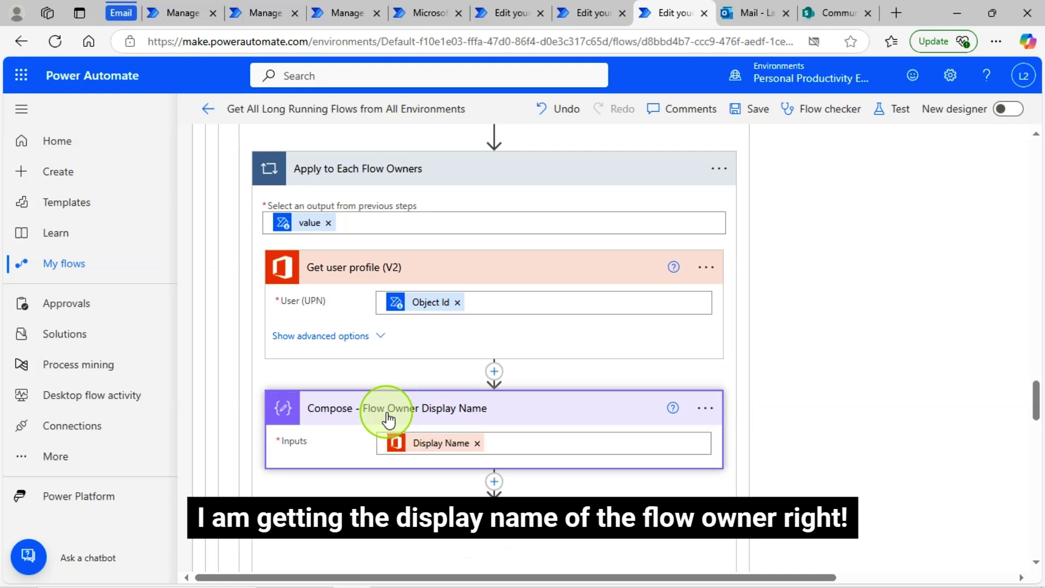
{"action": "mouse_move", "coordinate": [431, 452]}
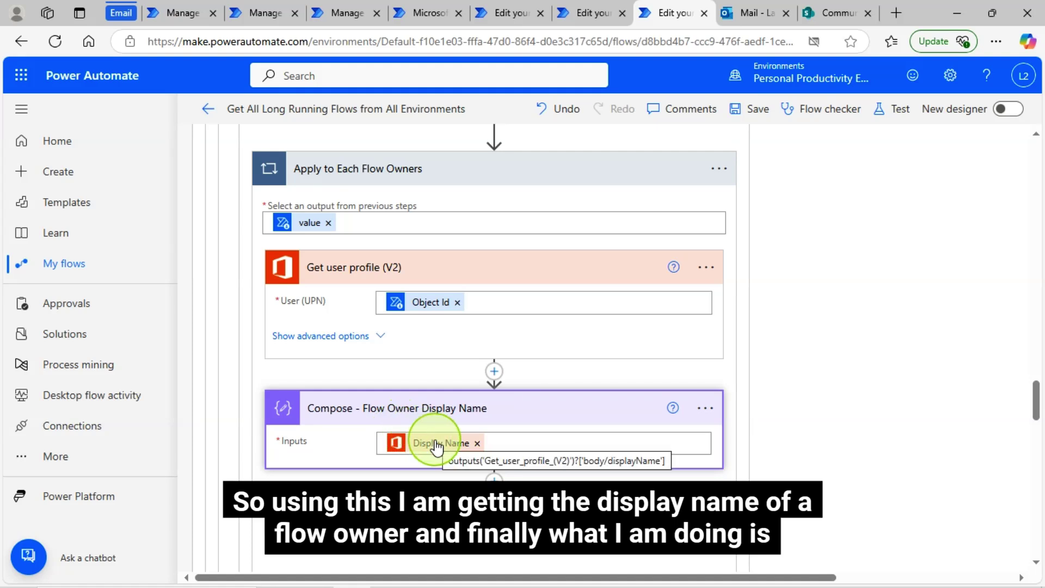
{"action": "scroll", "coordinate": [436, 447], "scroll_direction": "down", "scroll_amount": 3}
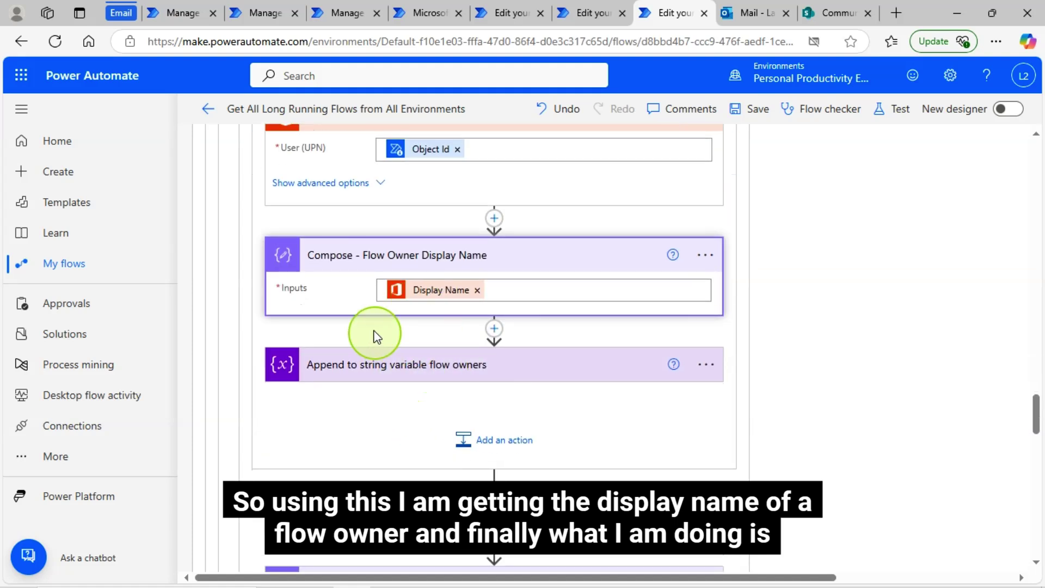
{"action": "left_click", "coordinate": [385, 377]}
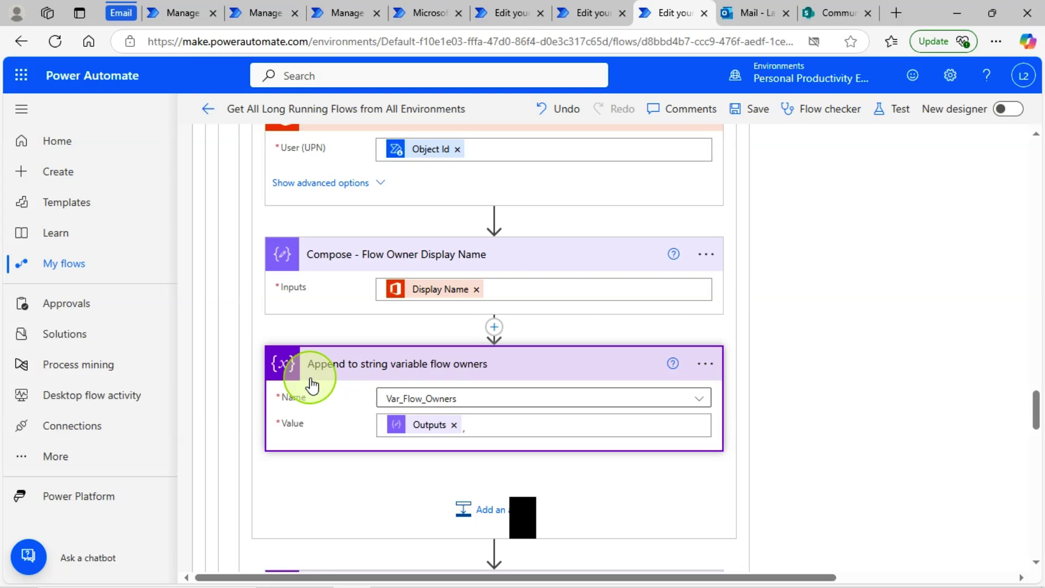
Expand Increment variable - Increment Rowindex, then collapse and reopen Compose - Create new row to examine its HTML row markup.
{"action": "scroll", "coordinate": [357, 469], "scroll_direction": "down", "scroll_amount": 5}
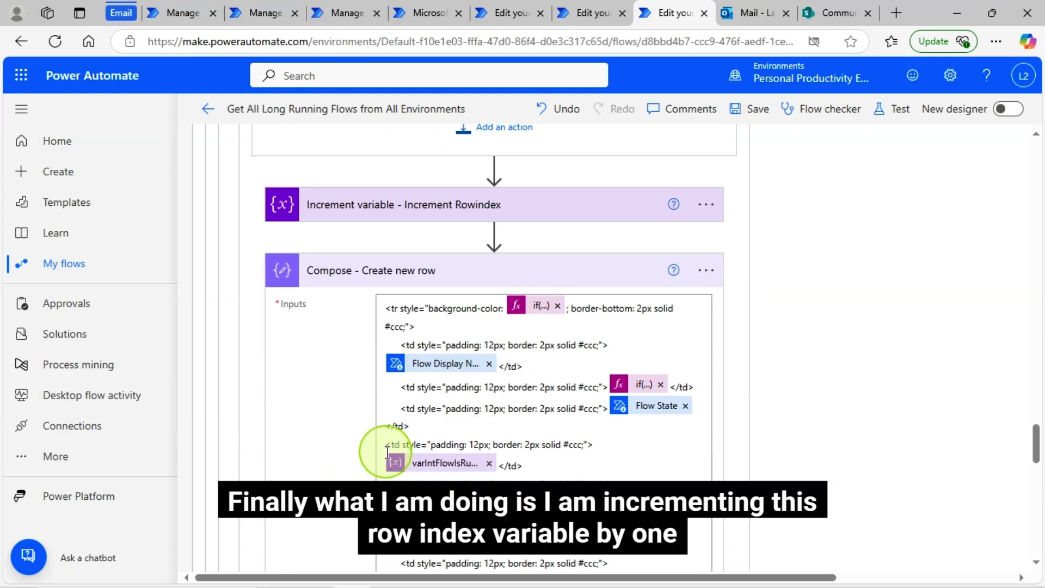
{"action": "left_click", "coordinate": [378, 212]}
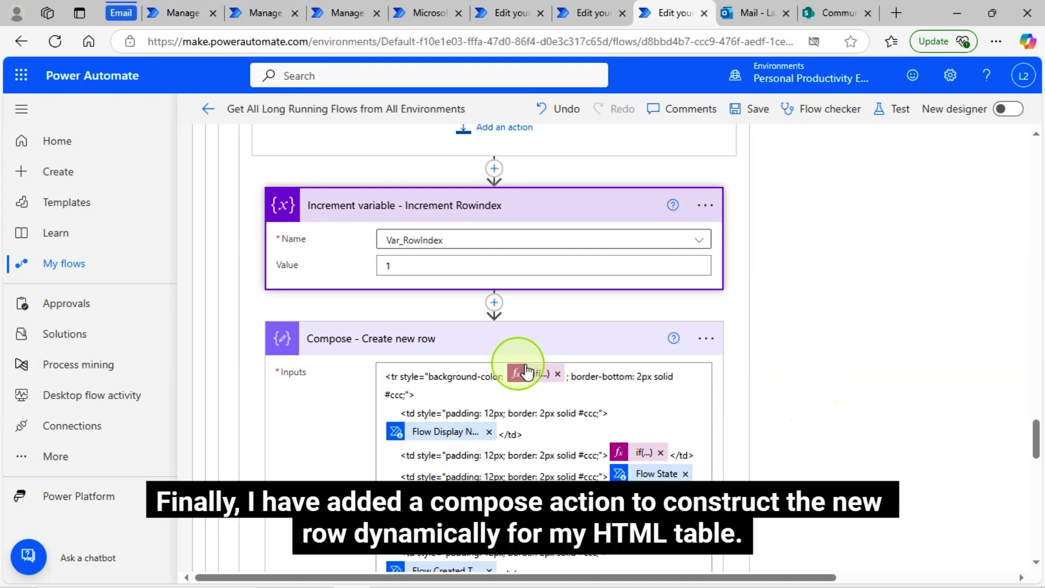
{"action": "left_click", "coordinate": [369, 343]}
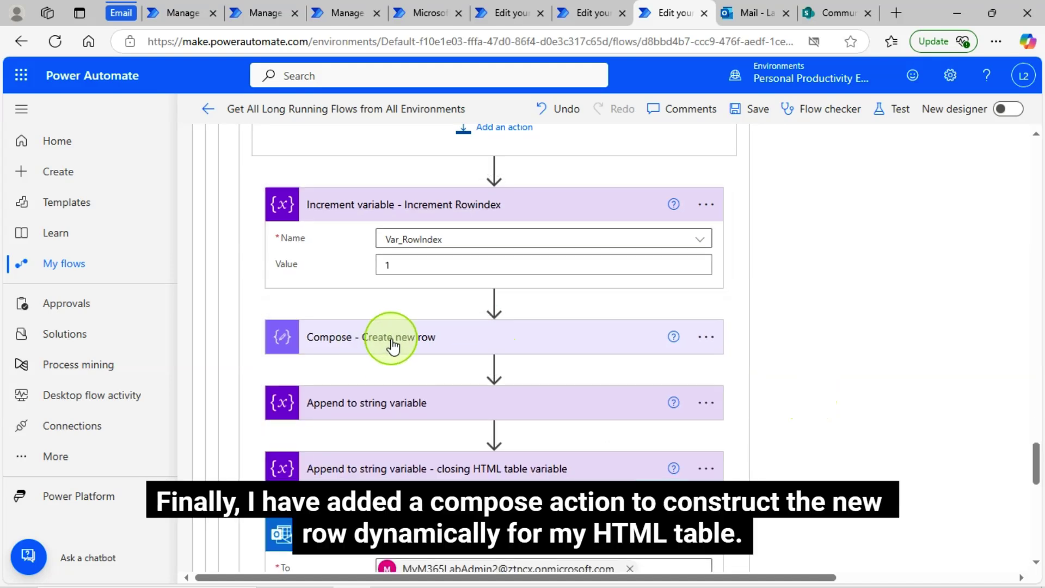
{"action": "left_click", "coordinate": [358, 340]}
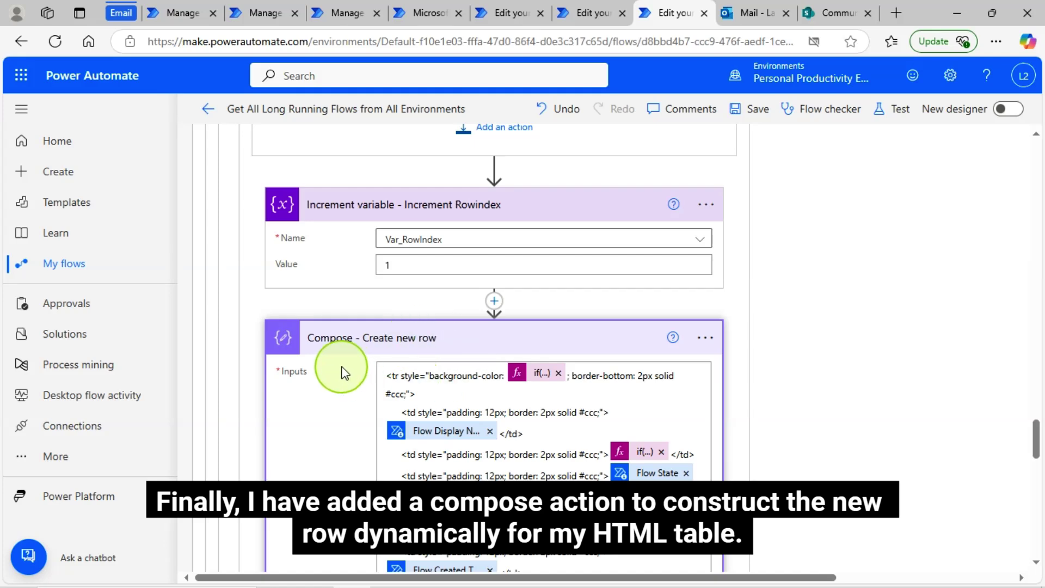
Examine the dynamic values in the Compose - Create new row markup and compare them with the sample report e-mail in Outlook.
{"action": "scroll", "coordinate": [342, 370], "scroll_direction": "down", "scroll_amount": 3}
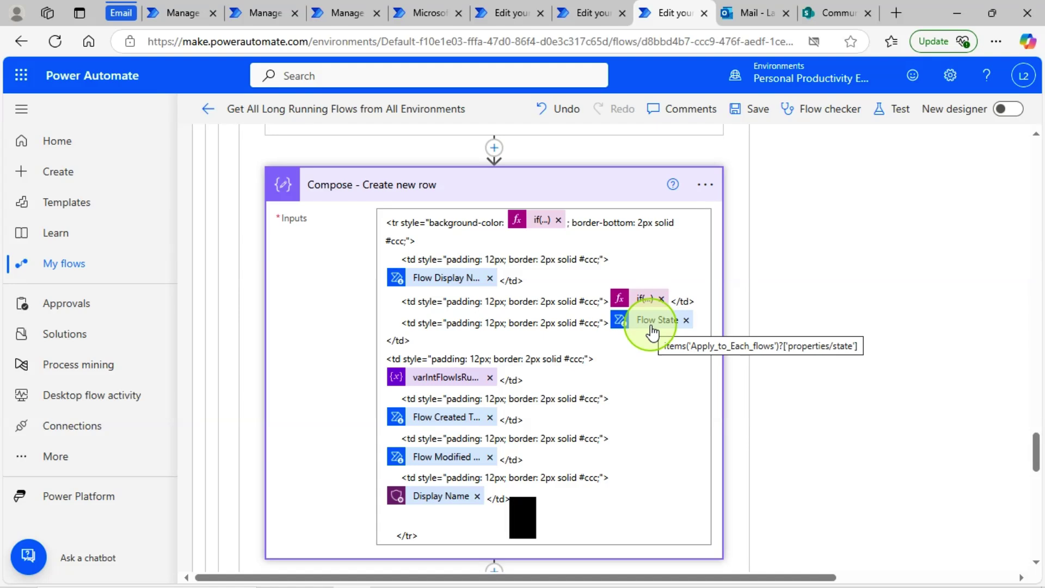
{"action": "scroll", "coordinate": [653, 332], "scroll_direction": "down", "scroll_amount": 1}
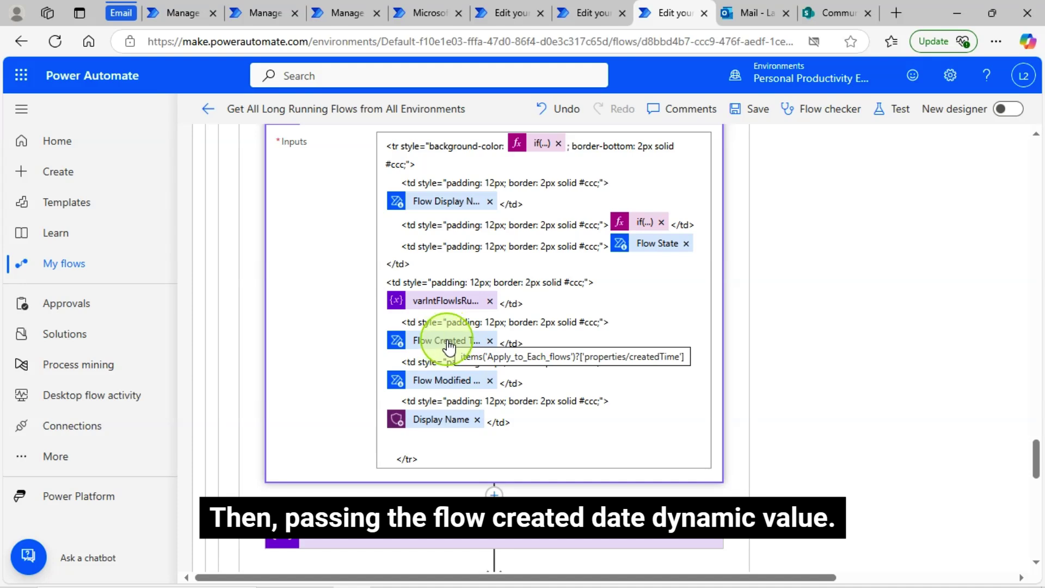
{"action": "scroll", "coordinate": [444, 327], "scroll_direction": "up", "scroll_amount": 3}
{"action": "scroll", "coordinate": [443, 338], "scroll_direction": "down", "scroll_amount": 6}
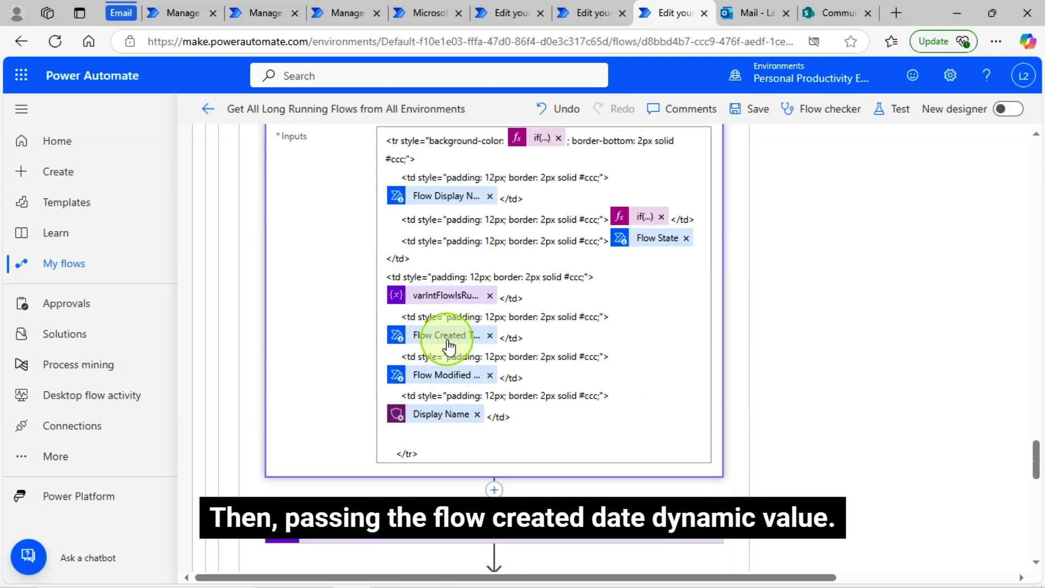
{"action": "scroll", "coordinate": [490, 303], "scroll_direction": "up", "scroll_amount": 3}
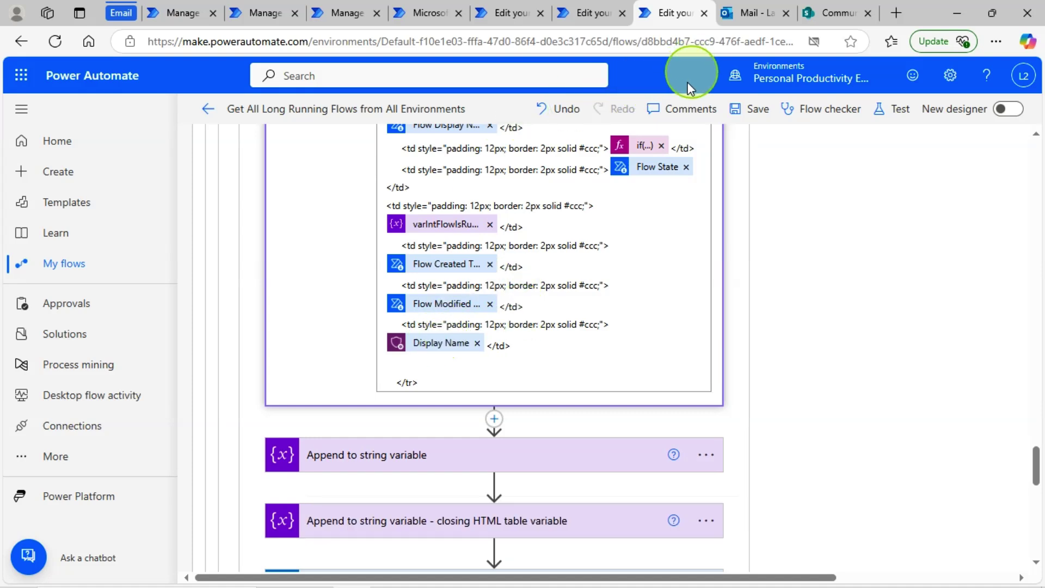
{"action": "scroll", "coordinate": [497, 309], "scroll_direction": "up", "scroll_amount": 4}
{"action": "scroll", "coordinate": [448, 334], "scroll_direction": "down", "scroll_amount": 3}
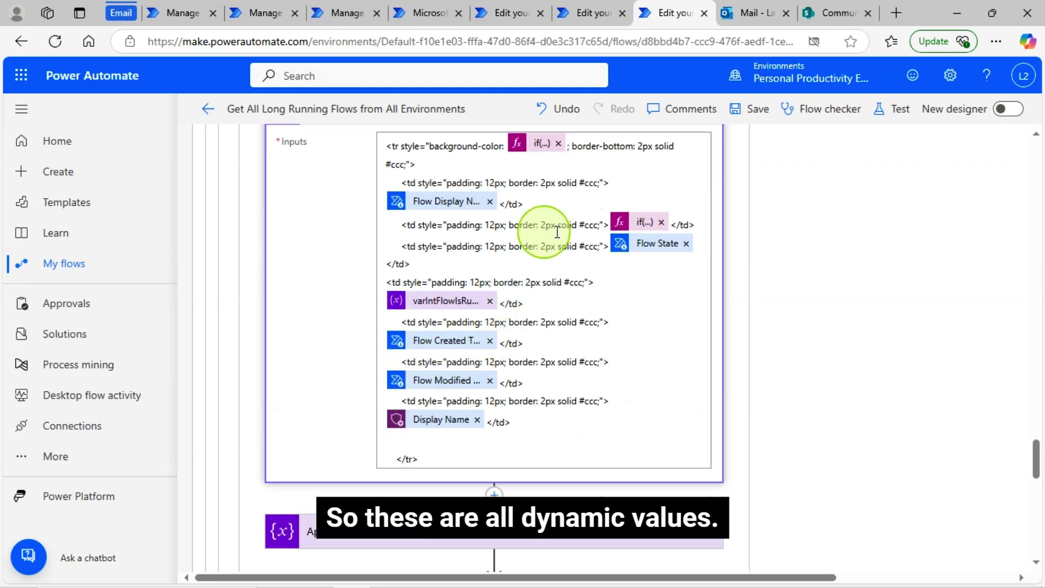
{"action": "left_click", "coordinate": [744, 13]}
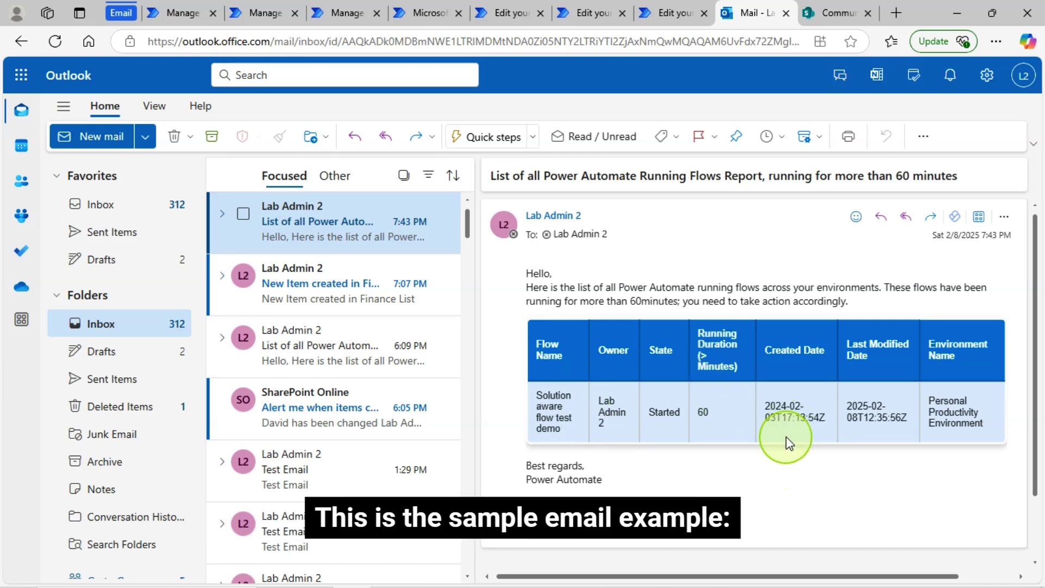
{"action": "left_click", "coordinate": [673, 11]}
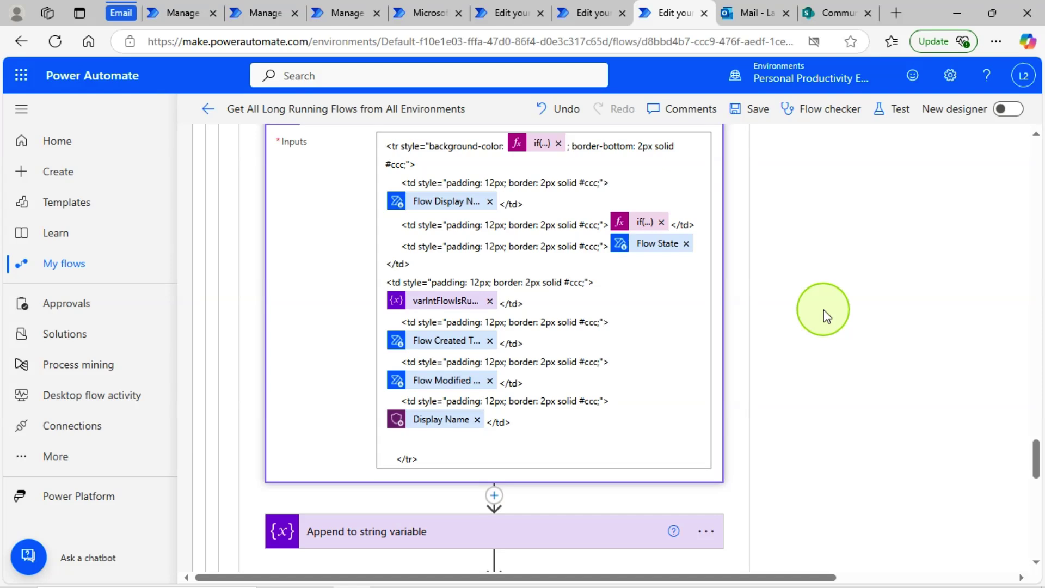
Expand the Append to string variable action below Compose - Create new row and compare its value with that row markup.
{"action": "scroll", "coordinate": [730, 415], "scroll_direction": "down", "scroll_amount": 3}
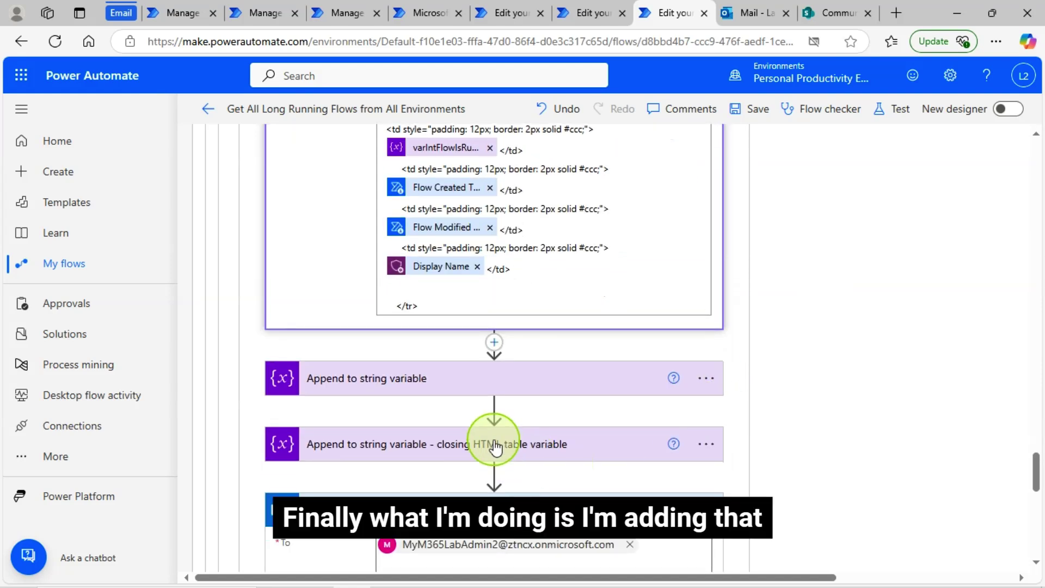
{"action": "left_click", "coordinate": [422, 375]}
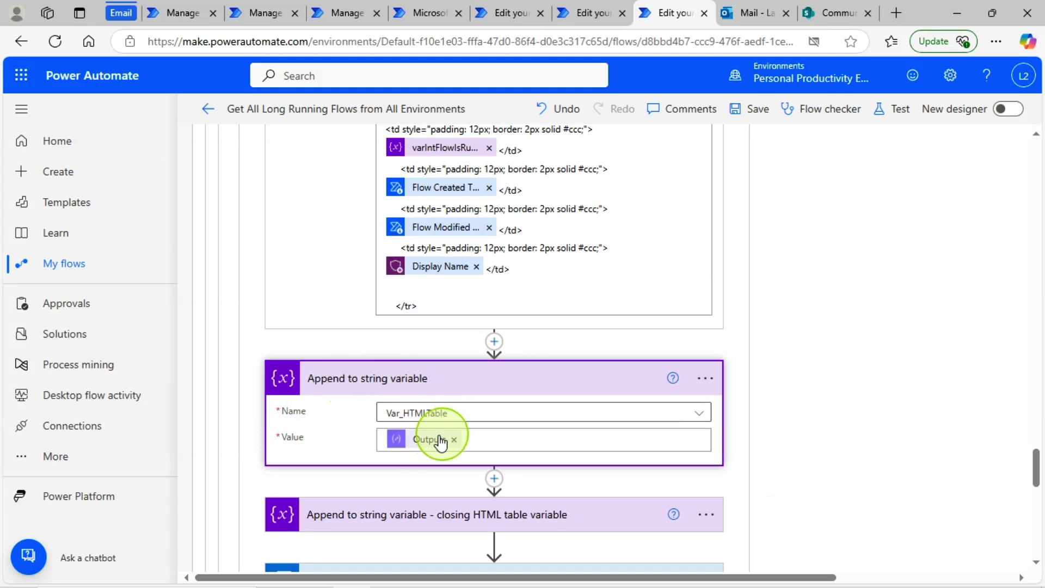
{"action": "scroll", "coordinate": [498, 292], "scroll_direction": "up", "scroll_amount": 4}
{"action": "scroll", "coordinate": [501, 285], "scroll_direction": "down", "scroll_amount": 4}
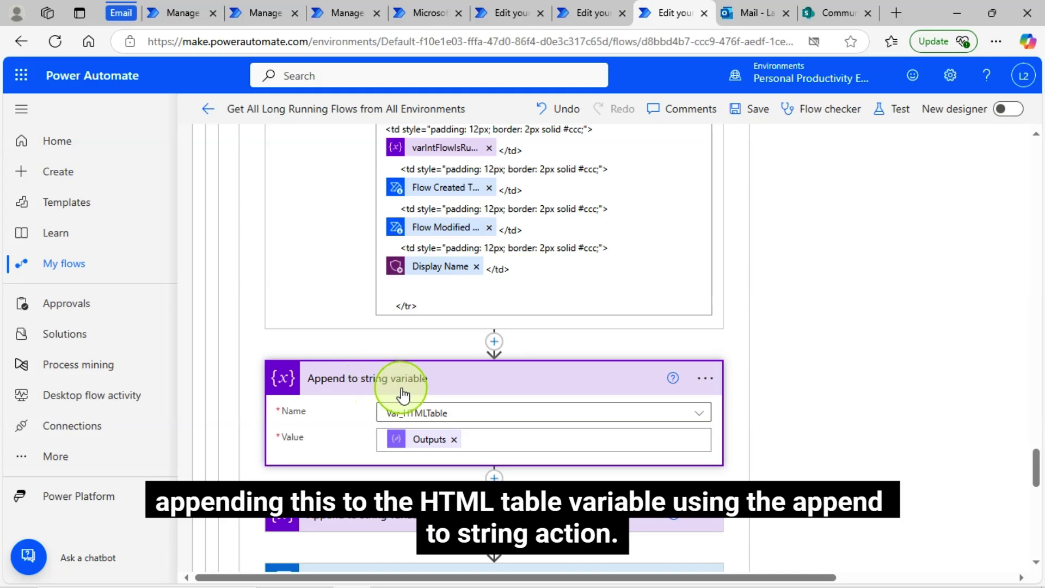
{"action": "scroll", "coordinate": [419, 221], "scroll_direction": "up", "scroll_amount": 5}
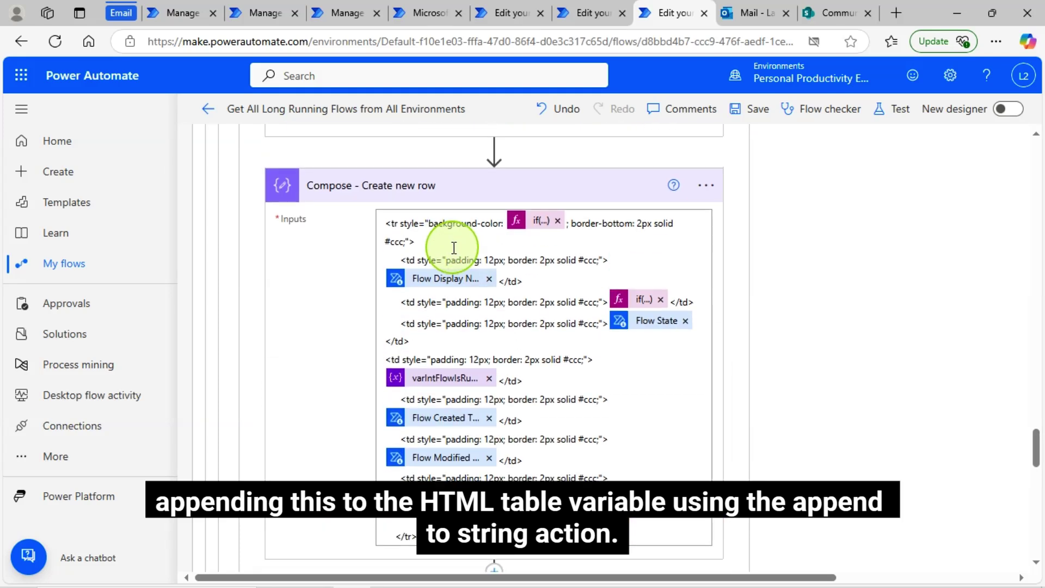
{"action": "scroll", "coordinate": [355, 349], "scroll_direction": "down", "scroll_amount": 5}
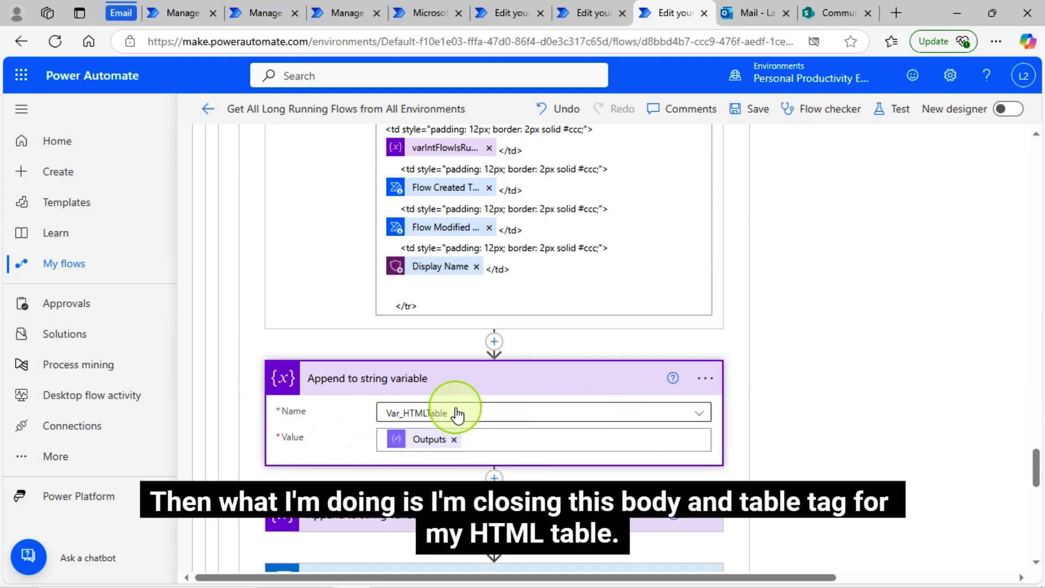
Expand Append to string variable - closing HTML table variable and check its closing tags against the initial value of Var_HTMLTable.
{"action": "scroll", "coordinate": [422, 421], "scroll_direction": "down", "scroll_amount": 3}
{"action": "left_click", "coordinate": [384, 361]}
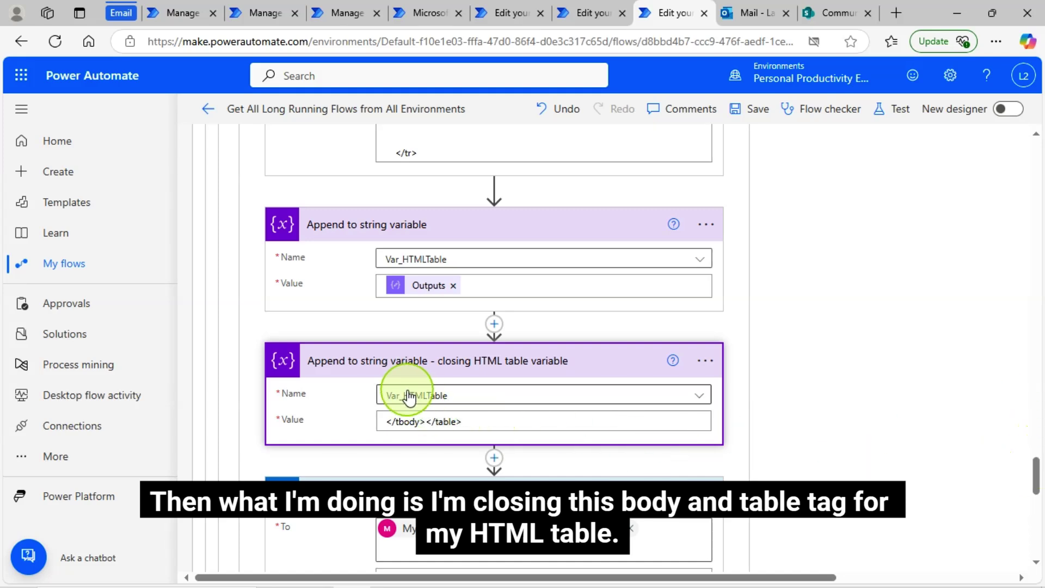
{"action": "left_click_drag", "start_coordinate": [1038, 474], "coordinate": [1020, 168]}
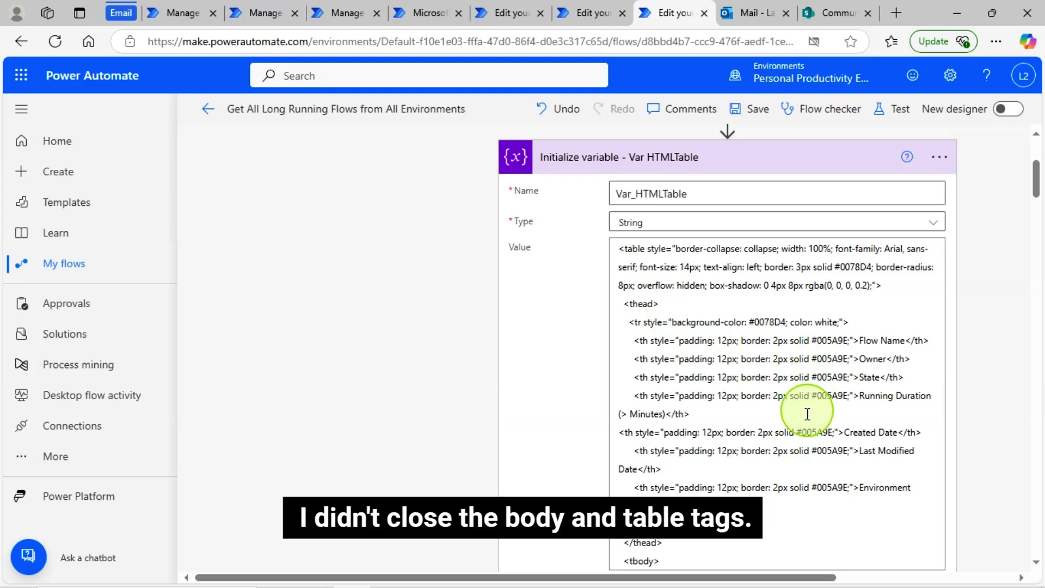
{"action": "scroll", "coordinate": [808, 414], "scroll_direction": "down", "scroll_amount": 4}
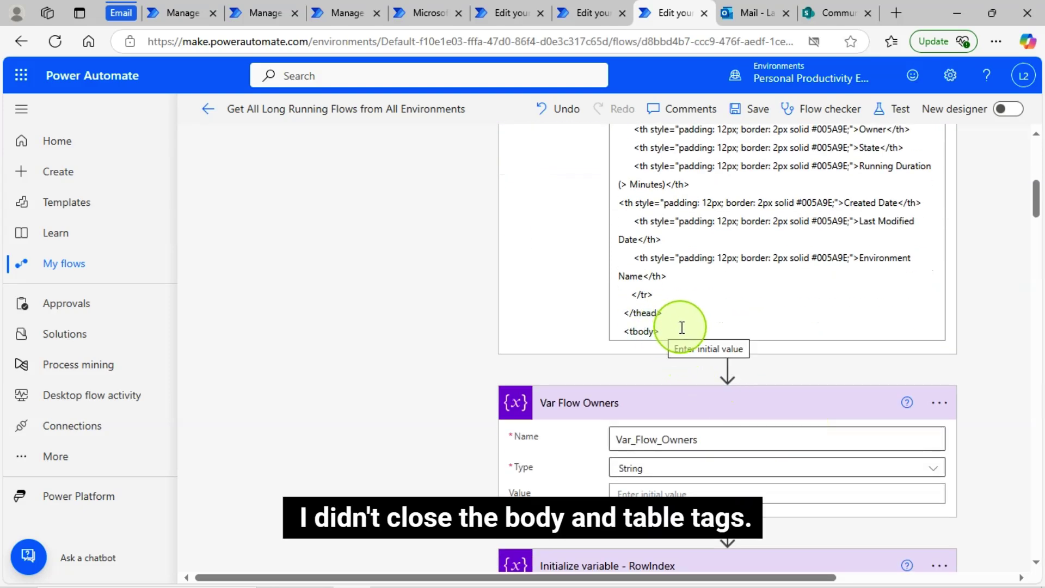
{"action": "scroll", "coordinate": [675, 327], "scroll_direction": "up", "scroll_amount": 5}
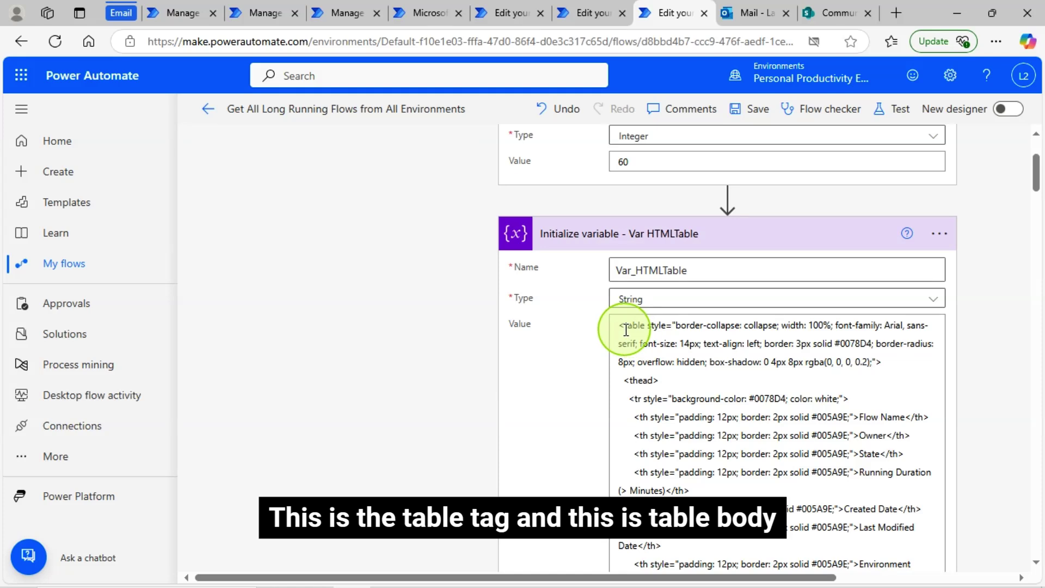
{"action": "scroll", "coordinate": [674, 414], "scroll_direction": "down", "scroll_amount": 4}
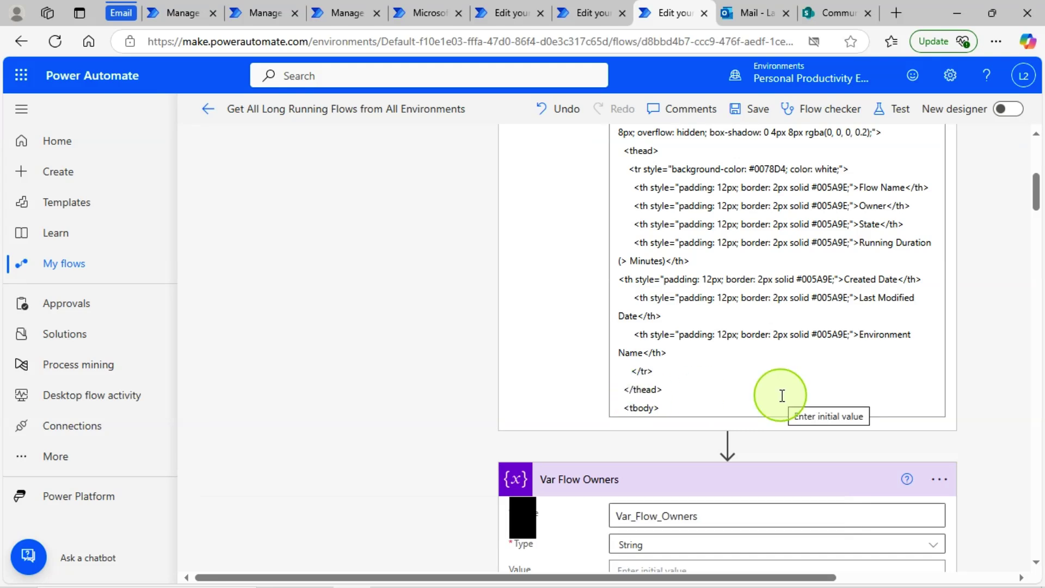
{"action": "scroll", "coordinate": [782, 396], "scroll_direction": "up", "scroll_amount": 2}
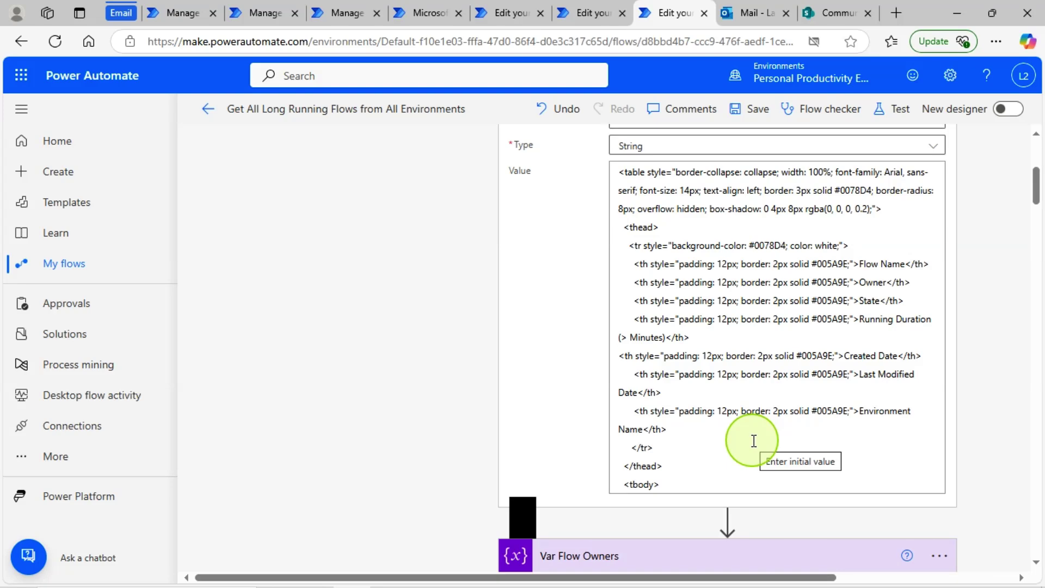
{"action": "scroll", "coordinate": [754, 441], "scroll_direction": "down", "scroll_amount": 5}
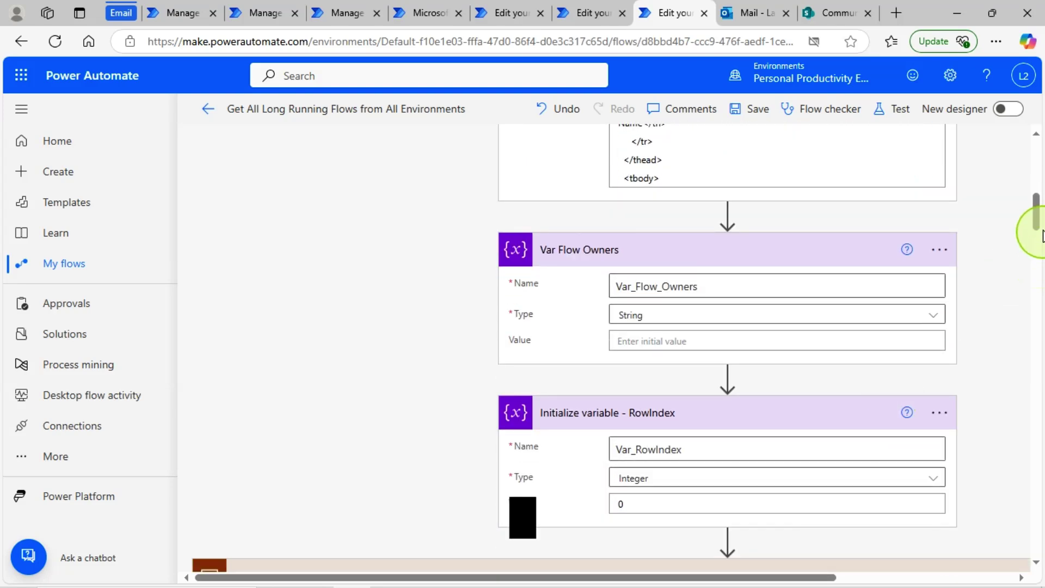
{"action": "left_click_drag", "start_coordinate": [1040, 211], "coordinate": [1041, 471]}
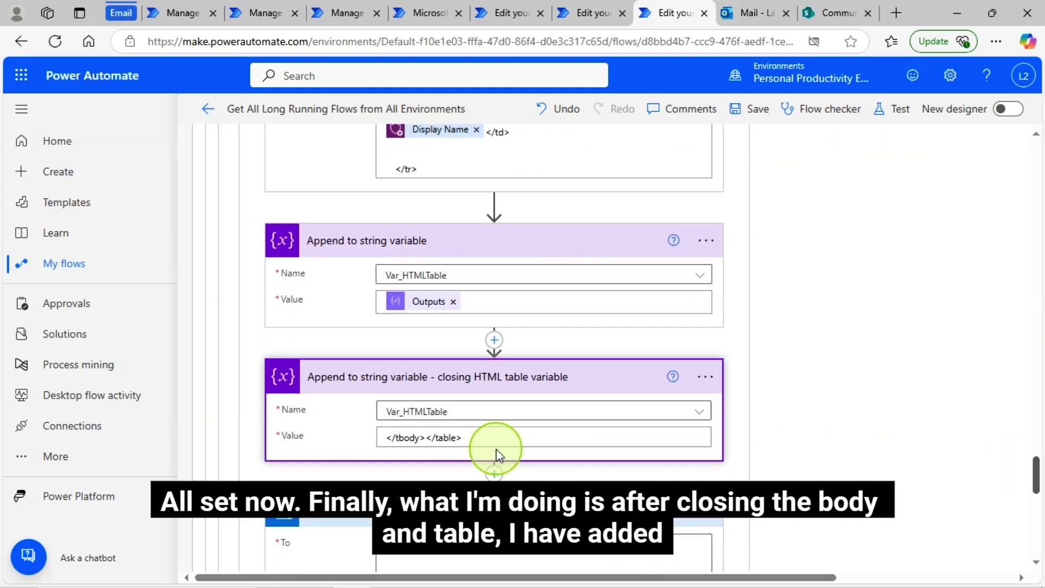
Examine the recipient, subject and body of the Send an email (V2) action, including its link to the HTML table variable.
{"action": "scroll", "coordinate": [406, 436], "scroll_direction": "down", "scroll_amount": 1}
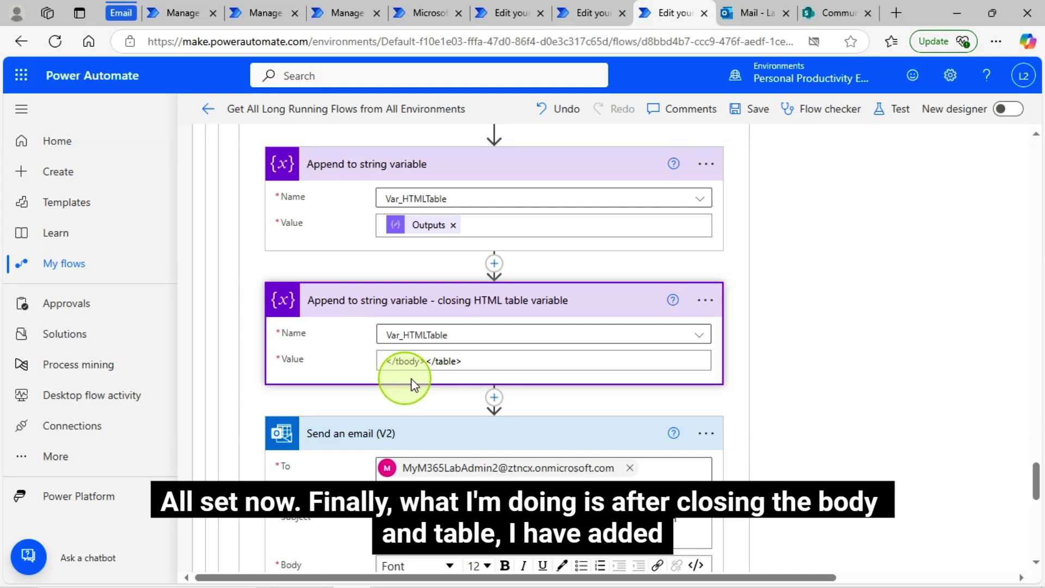
{"action": "scroll", "coordinate": [789, 389], "scroll_direction": "down", "scroll_amount": 2}
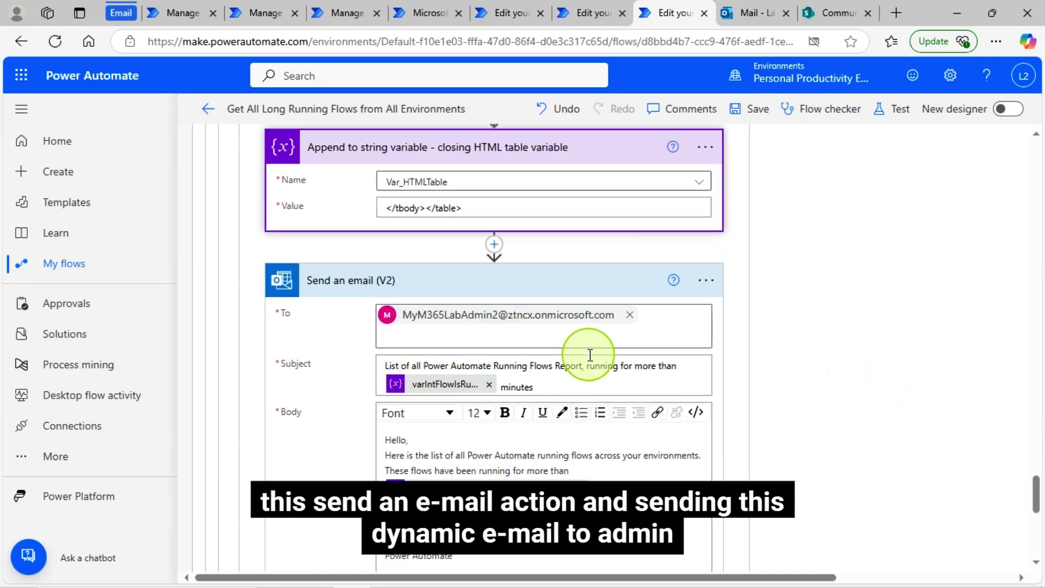
{"action": "scroll", "coordinate": [799, 377], "scroll_direction": "down", "scroll_amount": 2}
{"action": "scroll", "coordinate": [478, 368], "scroll_direction": "up", "scroll_amount": 1}
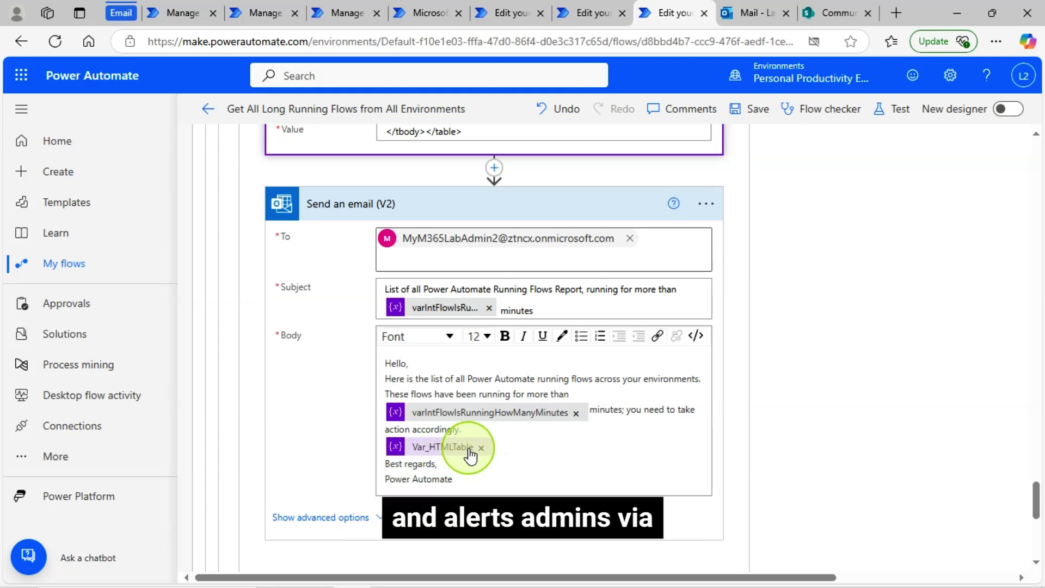
{"action": "scroll", "coordinate": [469, 454], "scroll_direction": "up", "scroll_amount": 4}
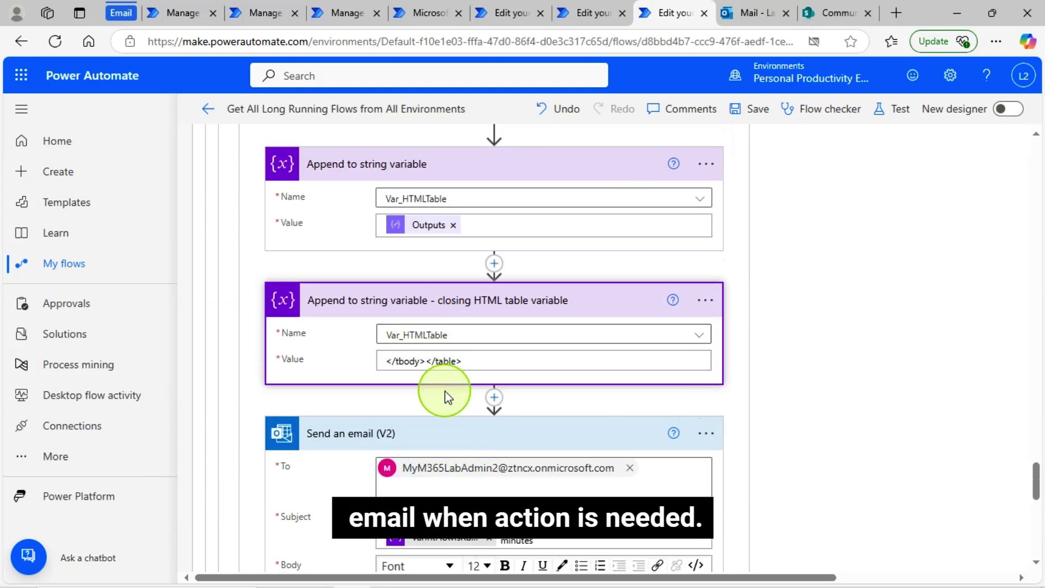
{"action": "scroll", "coordinate": [502, 463], "scroll_direction": "down", "scroll_amount": 4}
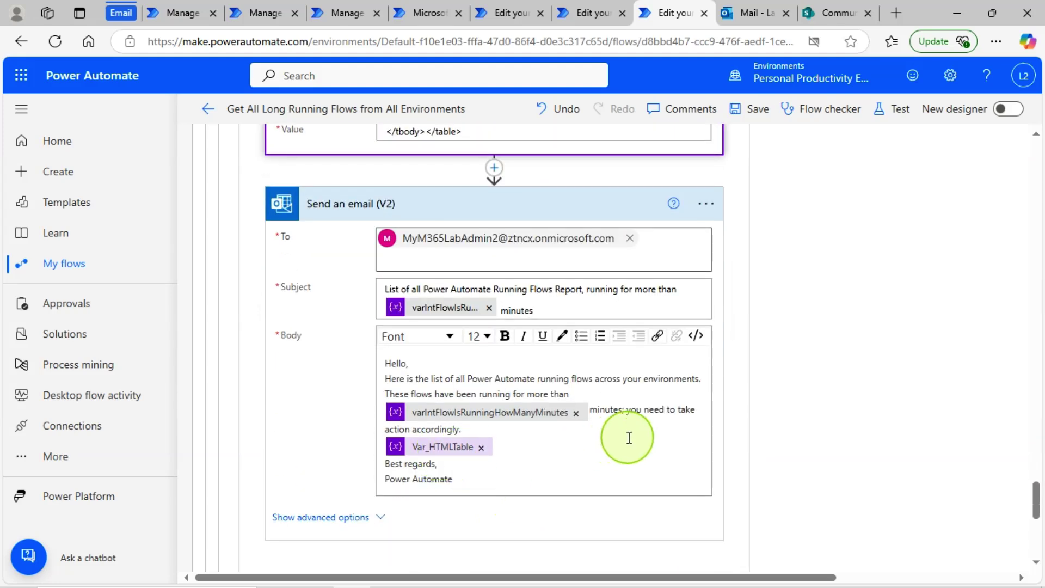
{"action": "scroll", "coordinate": [626, 437], "scroll_direction": "down", "scroll_amount": 3}
{"action": "scroll", "coordinate": [628, 436], "scroll_direction": "up", "scroll_amount": 3}
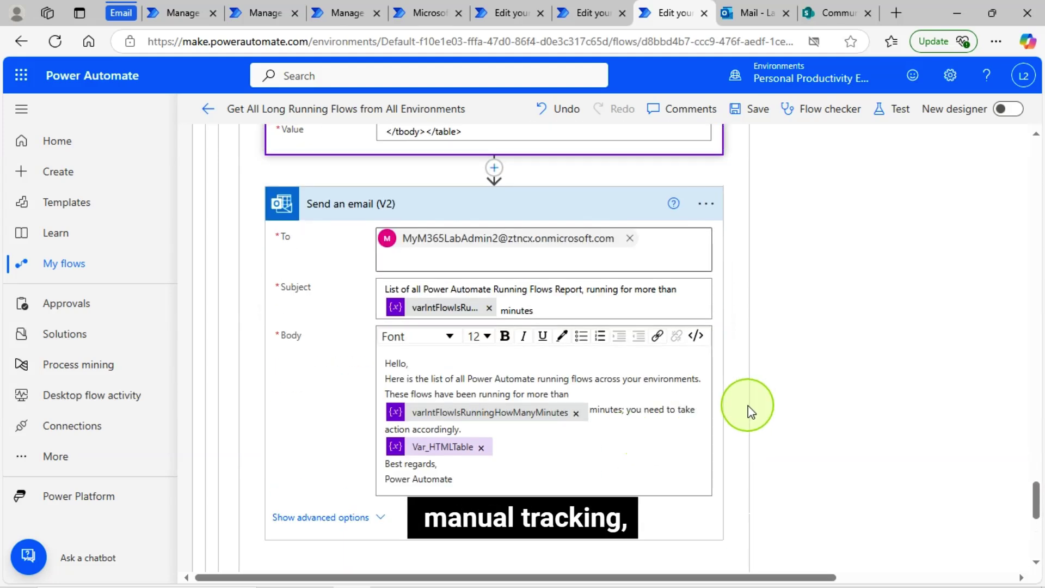
Switch to Outlook to review the received long-running flows report, and return to the flow in Power Automate.
{"action": "scroll", "coordinate": [781, 399], "scroll_direction": "up", "scroll_amount": 3}
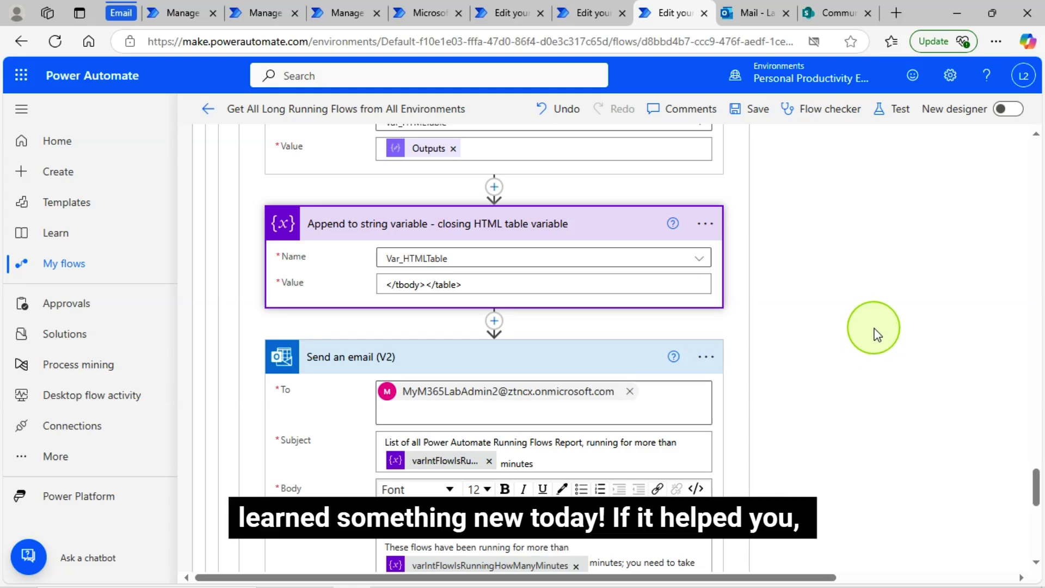
{"action": "scroll", "coordinate": [873, 334], "scroll_direction": "up", "scroll_amount": 3}
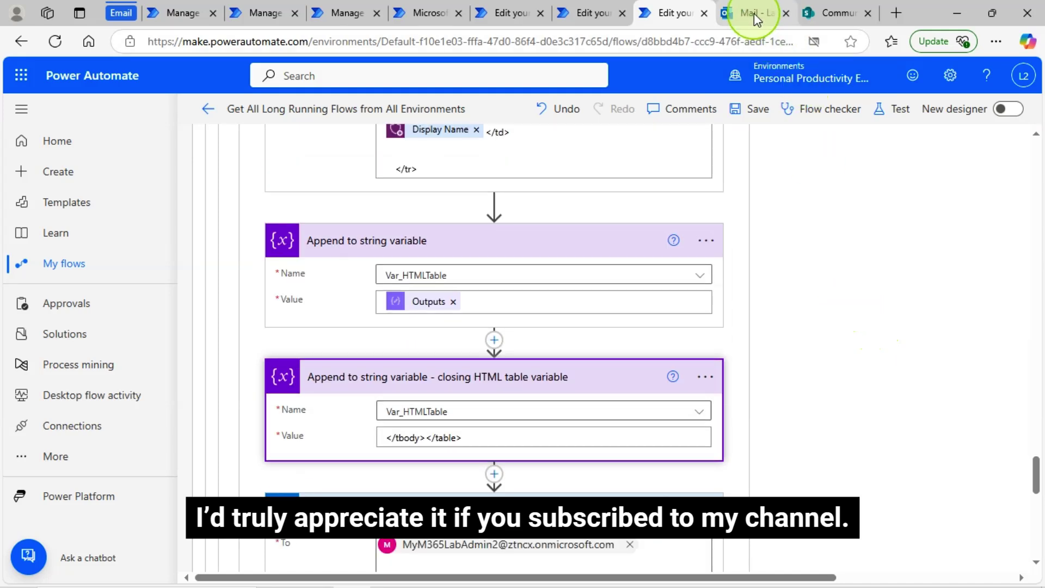
{"action": "left_click", "coordinate": [753, 13]}
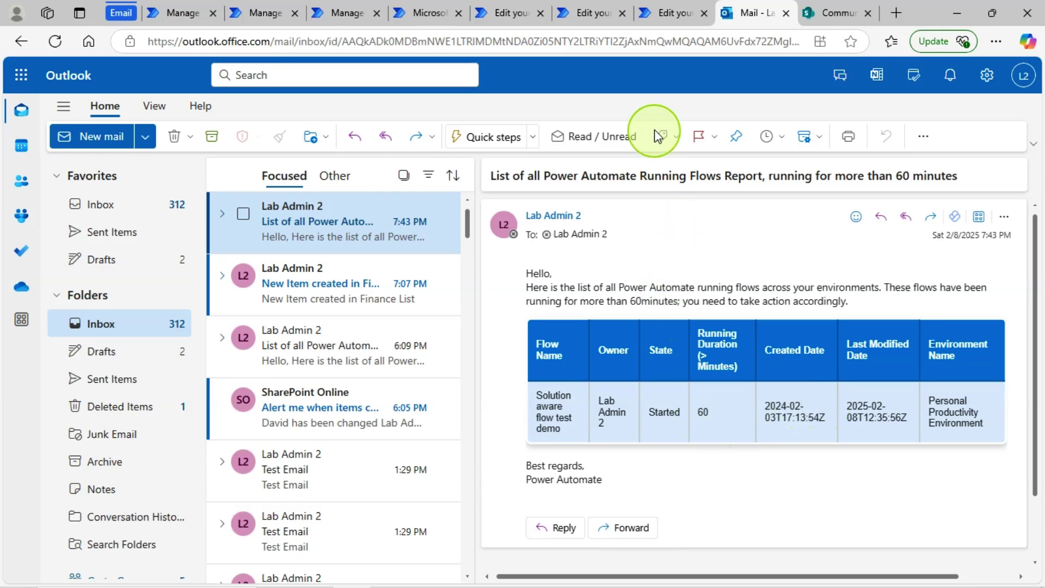
{"action": "left_click", "coordinate": [673, 14]}
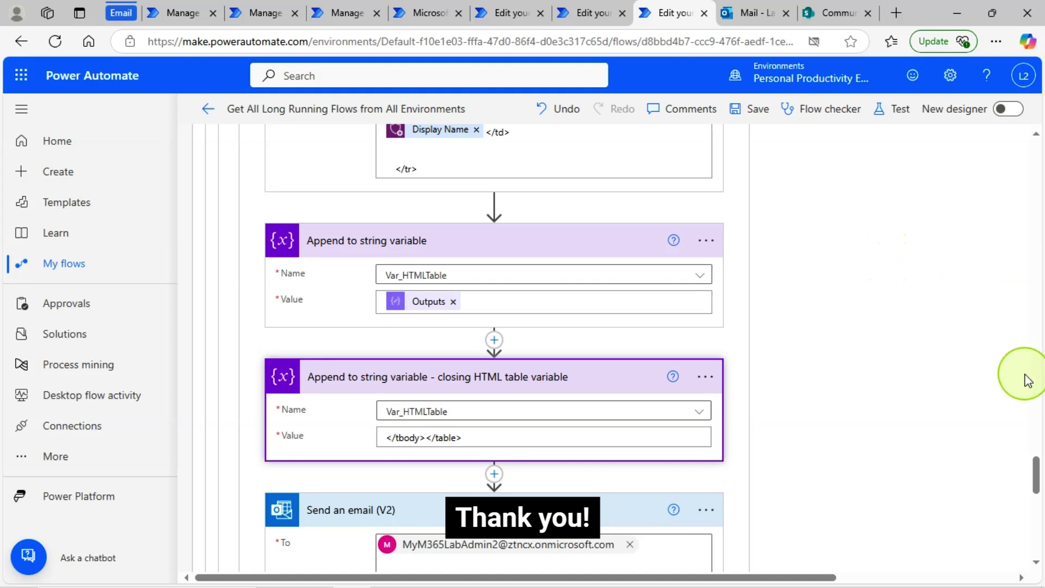